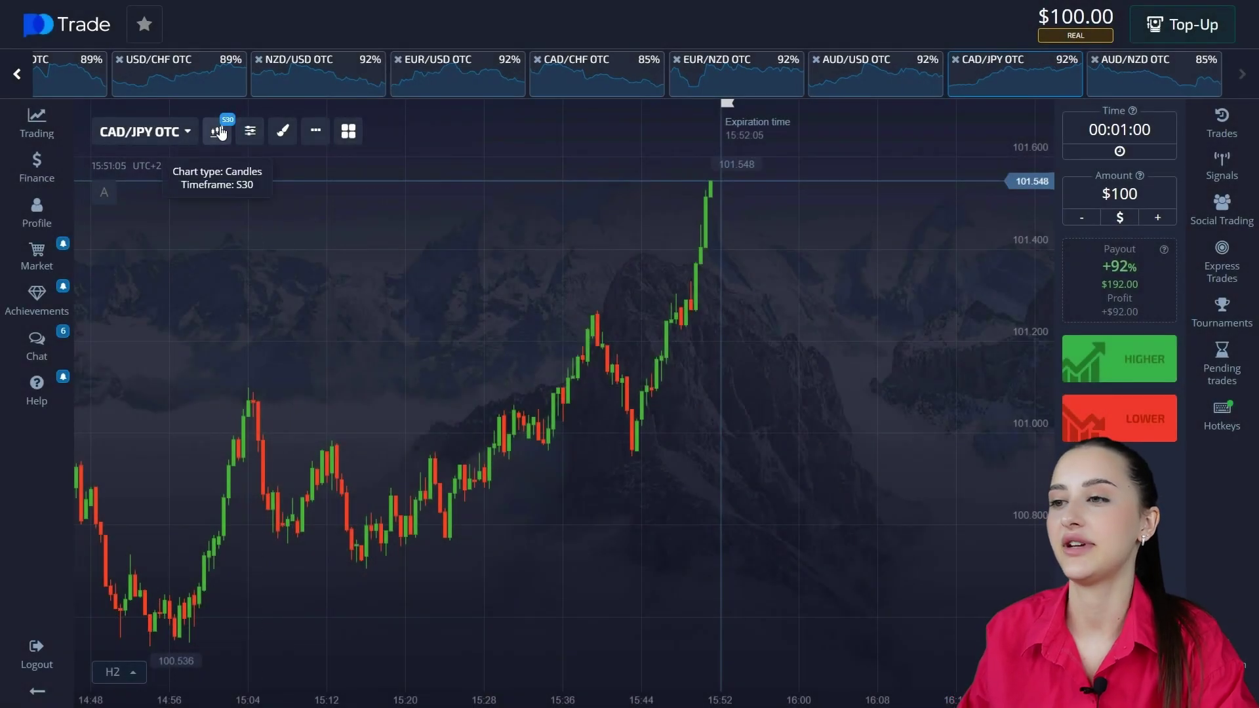
Step: Check the CAD/JPY OTC chart type and keep the one-minute trade duration unchanged
left_click(219, 132)
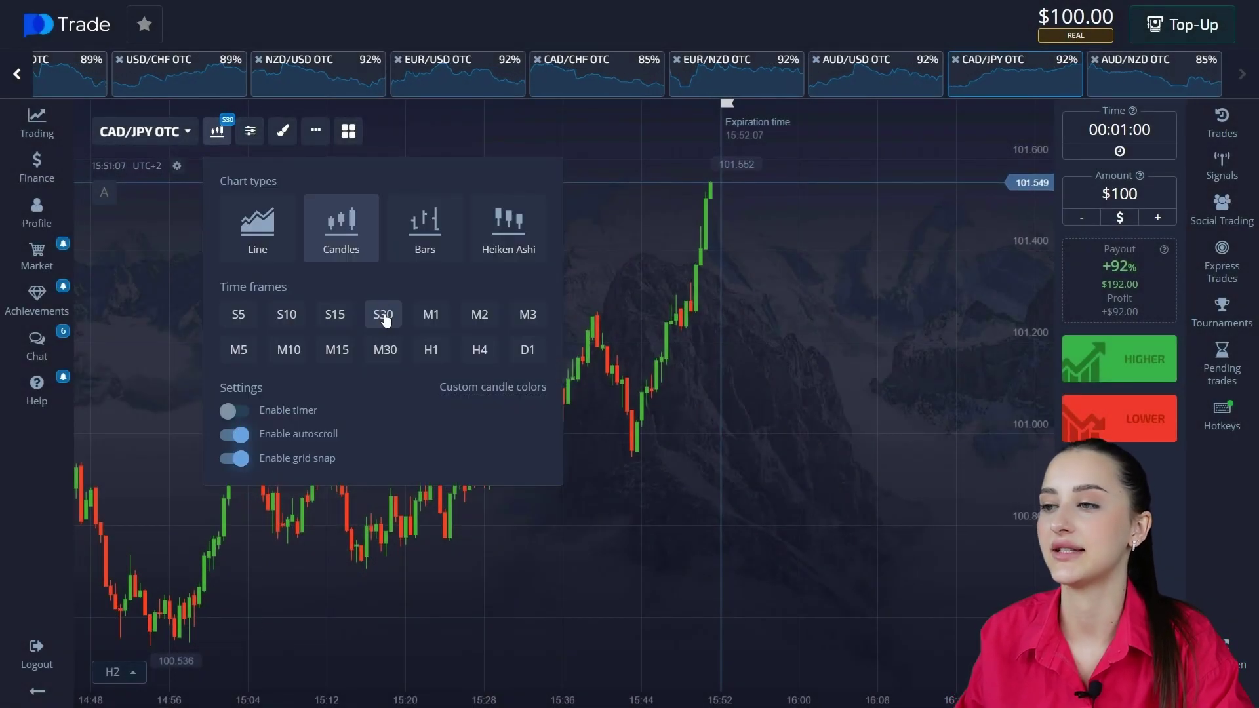
left_click(760, 266)
left_click(1096, 131)
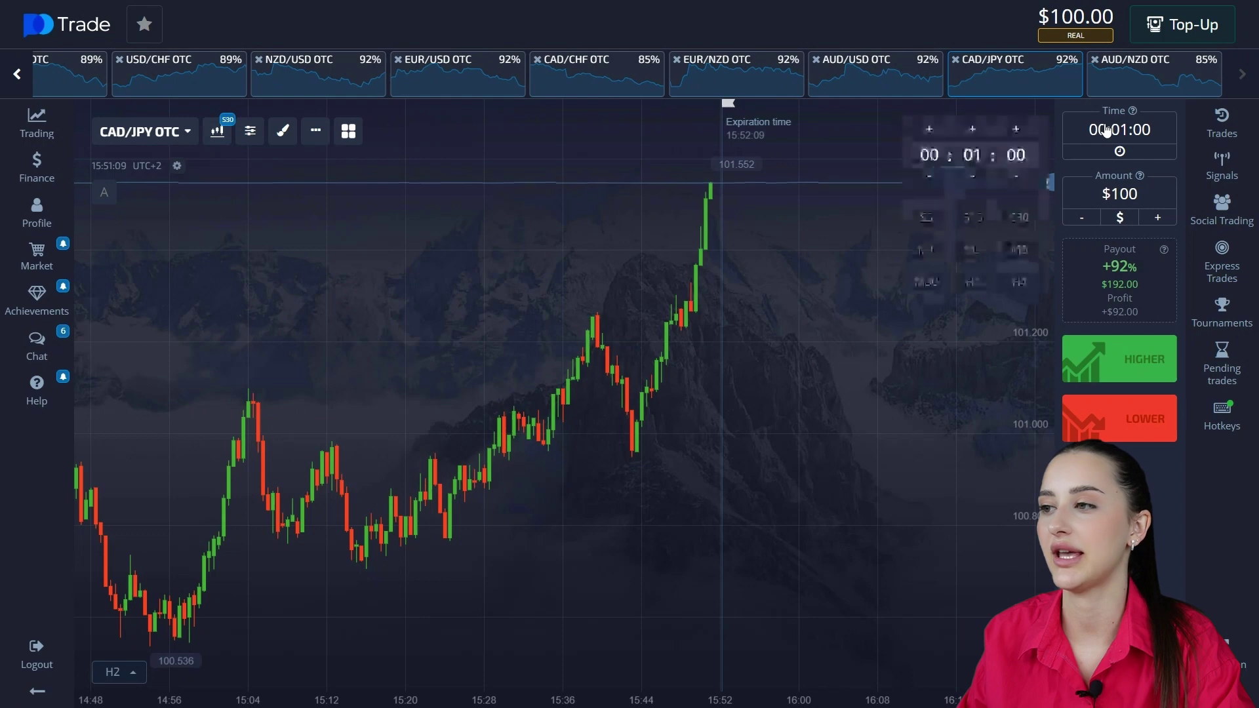
left_click(772, 315)
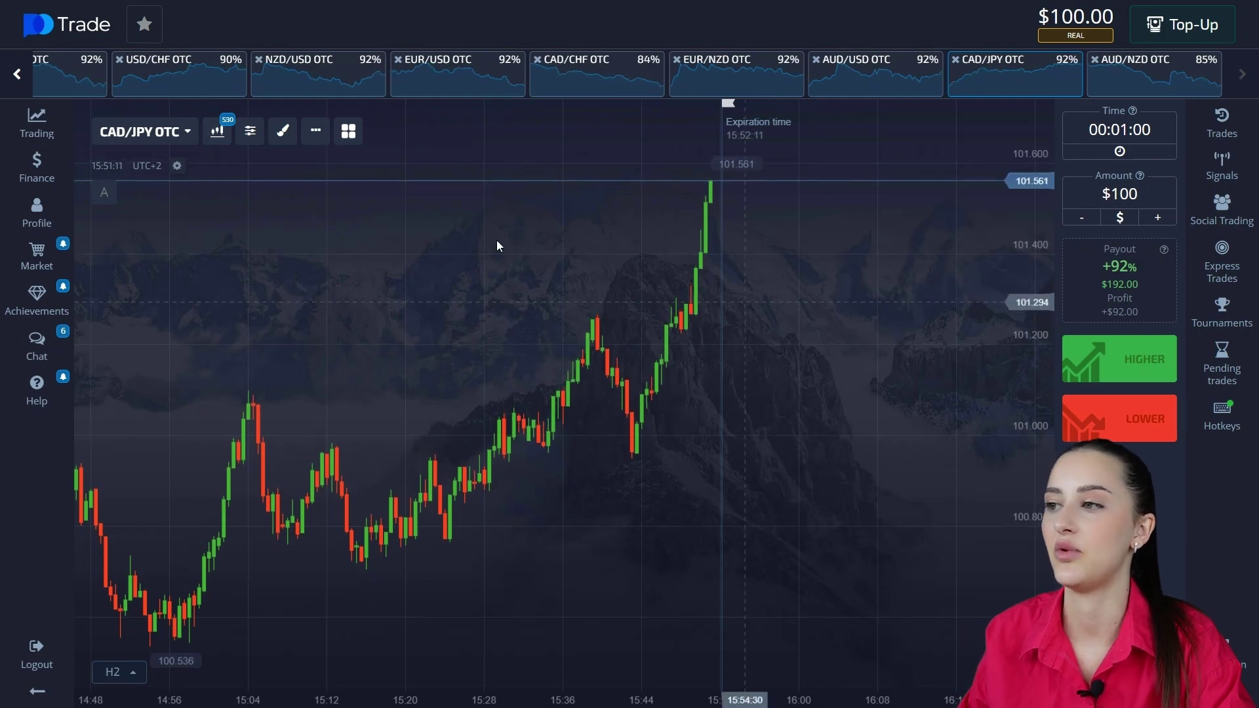
Step: Add the MACD 12 26 9 indicator below the chart, then switch to EUR/NZD OTC
left_click(250, 131)
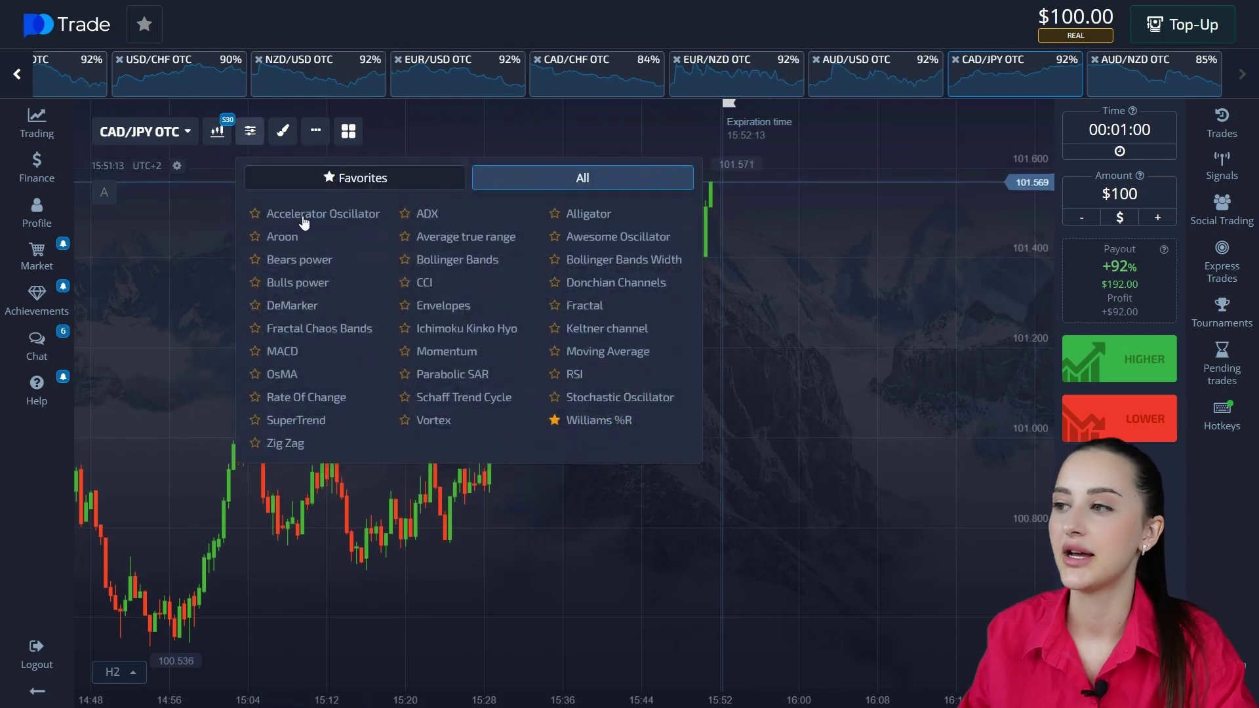
left_click(311, 351)
left_click(858, 332)
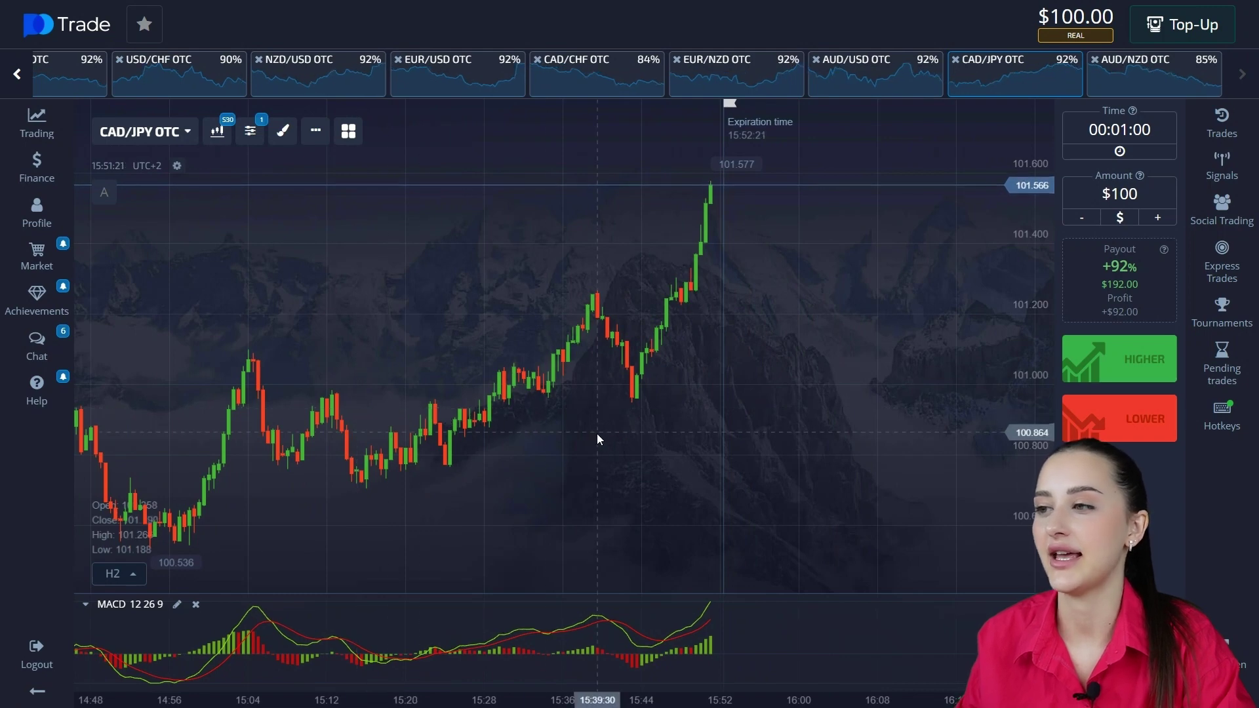
left_click(721, 73)
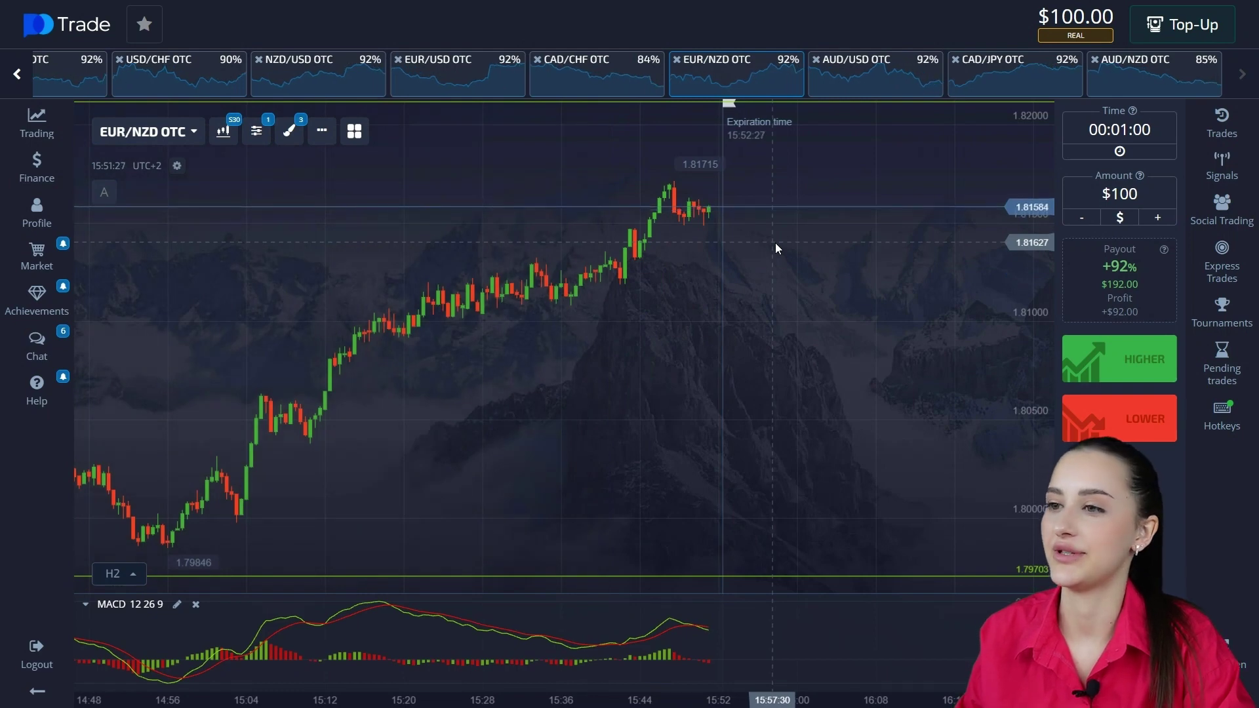
Step: Annotate a chart screenshot with arrows marking the MACD downturn and the recent price peak
key("Print")
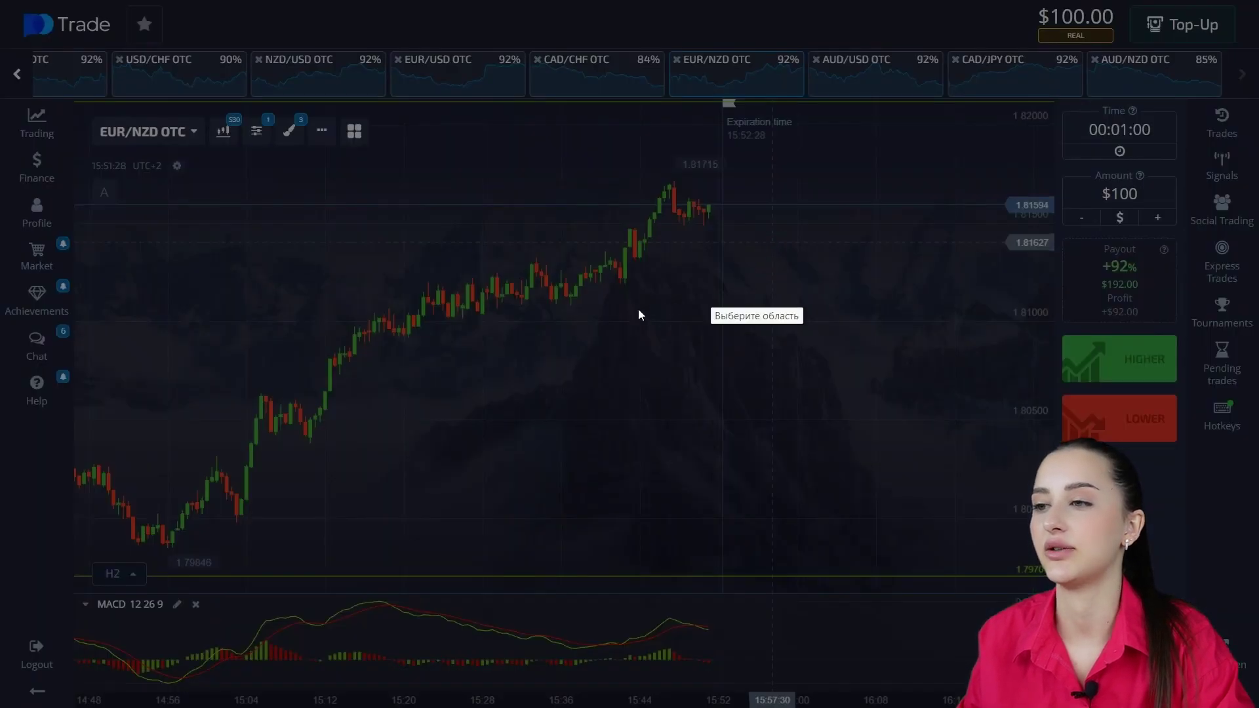
left_click_drag(364, 335, 1025, 688)
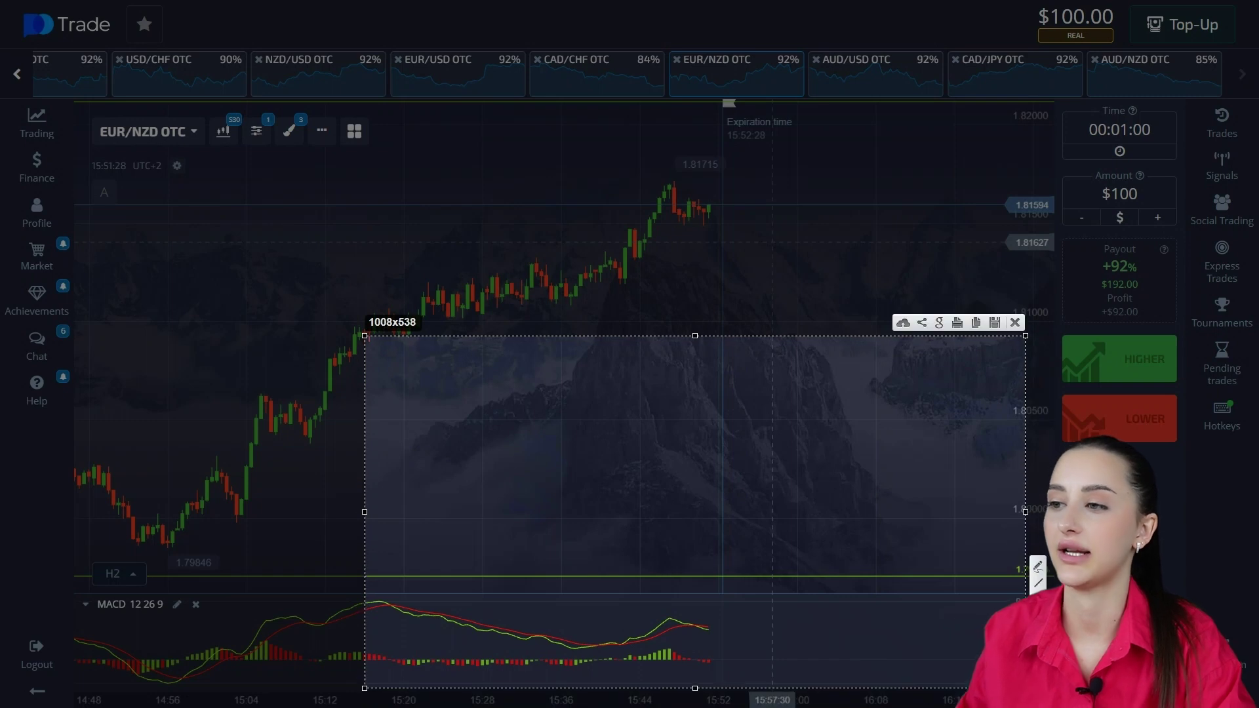
left_click_drag(667, 614, 696, 620)
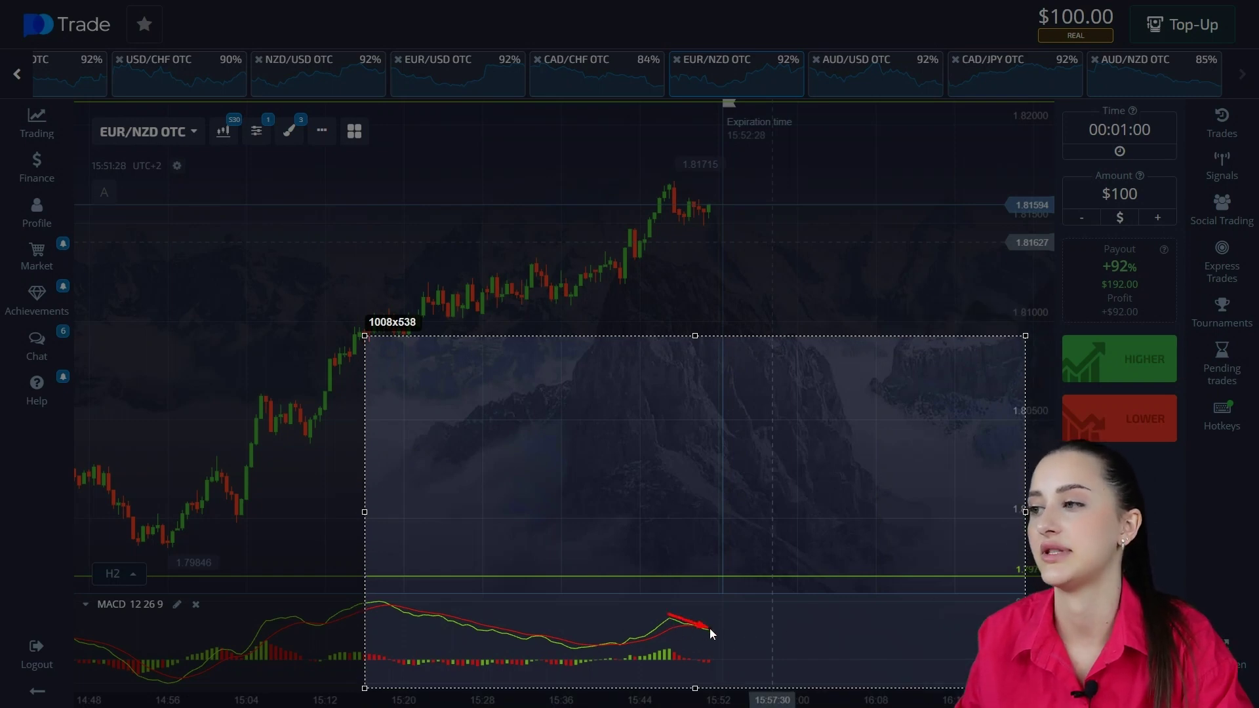
left_click_drag(709, 628, 710, 628)
mouse_move(655, 171)
left_mouse_down()
mouse_move(686, 216)
mouse_move(706, 193)
left_mouse_up()
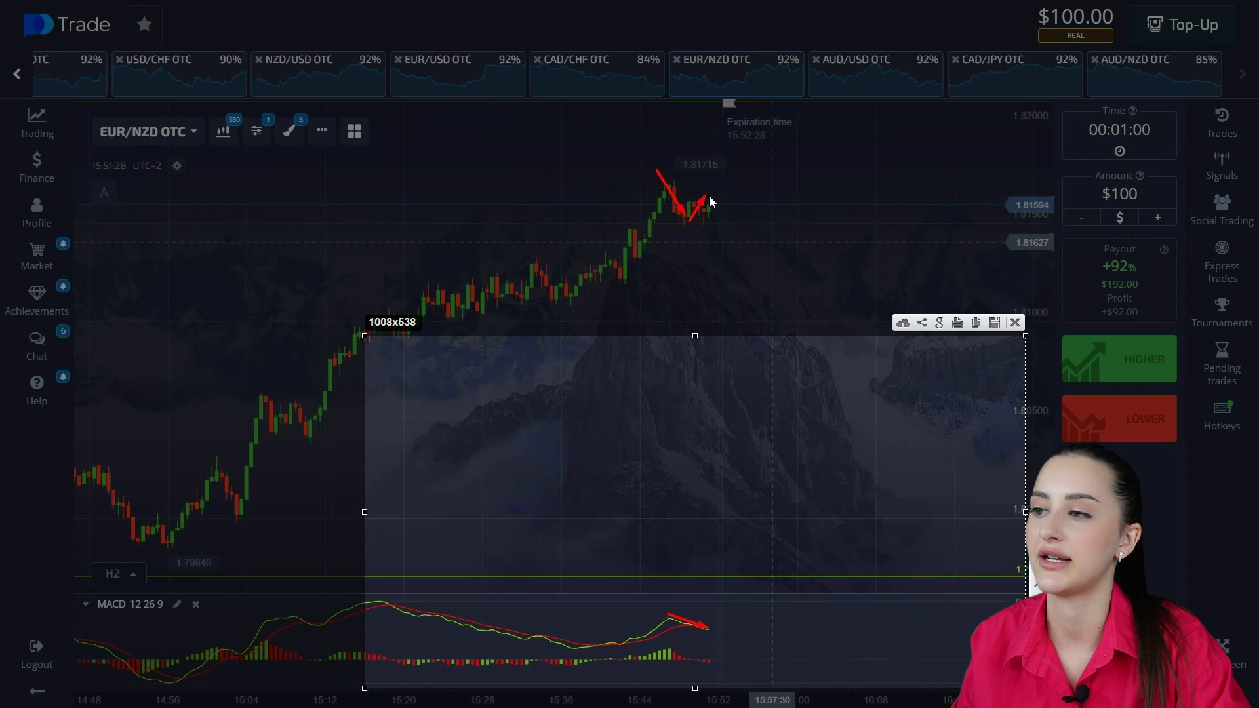
left_click_drag(709, 195, 718, 206)
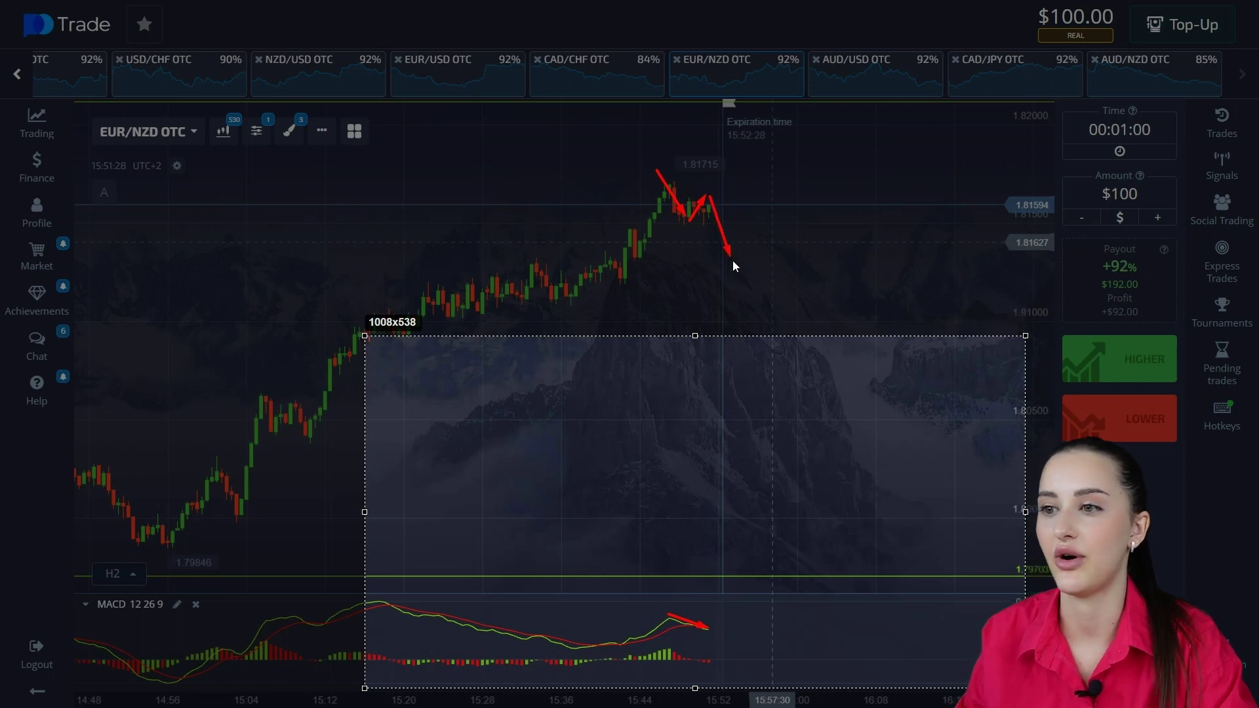
left_click_drag(745, 287, 745, 289)
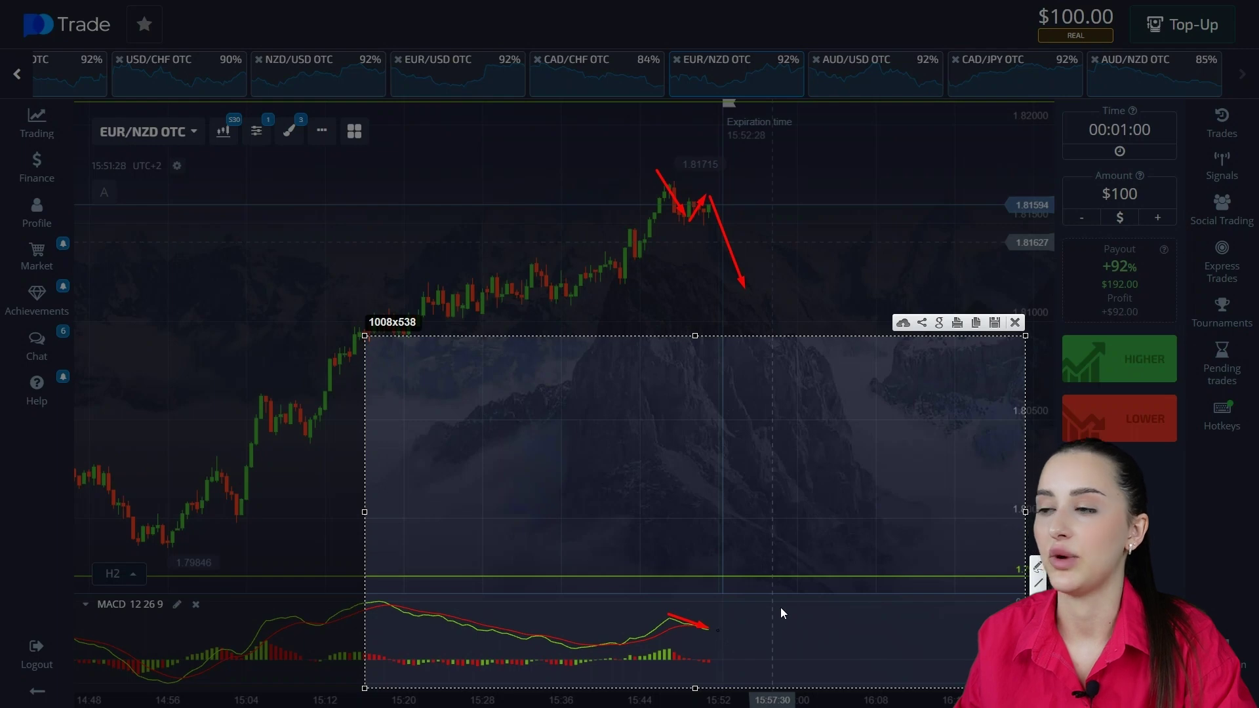
Step: Place a $100 Lower trade on EUR/NZD OTC with a one-minute expiry
left_click(1015, 323)
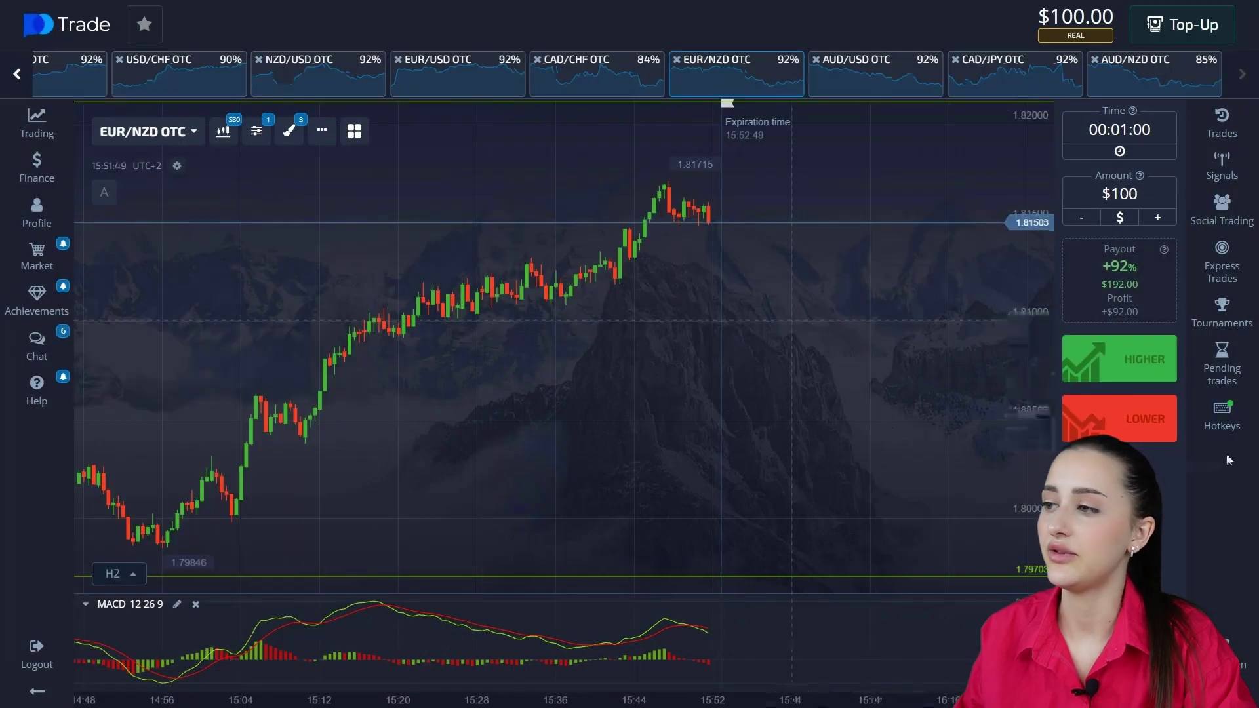
left_click(1137, 426)
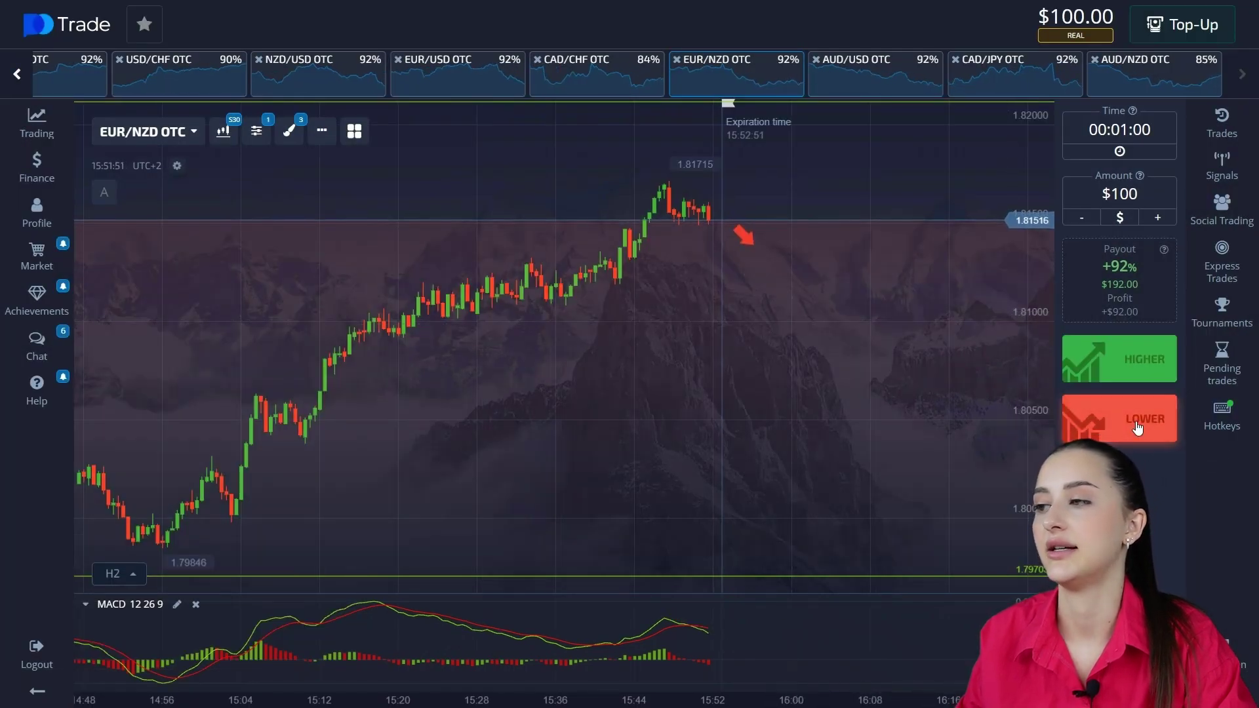
left_click(1138, 426)
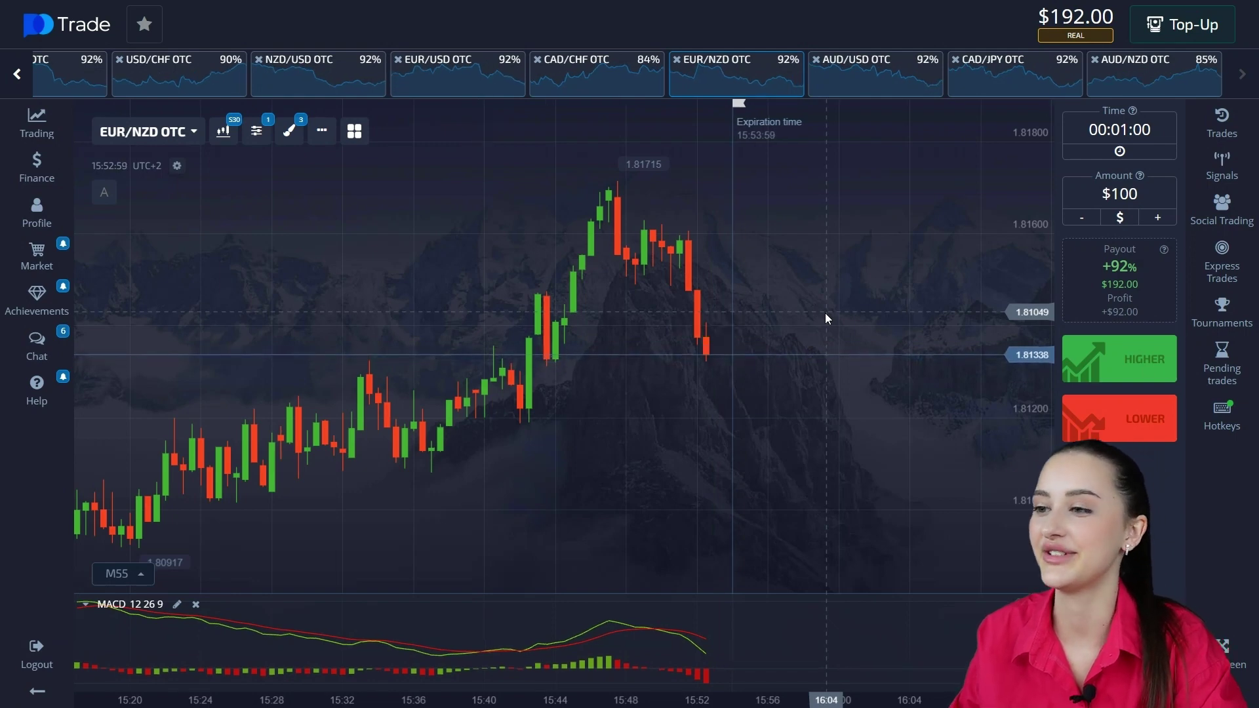
Step: Enter 192 on the amount keypad so the trade stake equals the full $192 balance
left_click(1151, 197)
left_click(1008, 223)
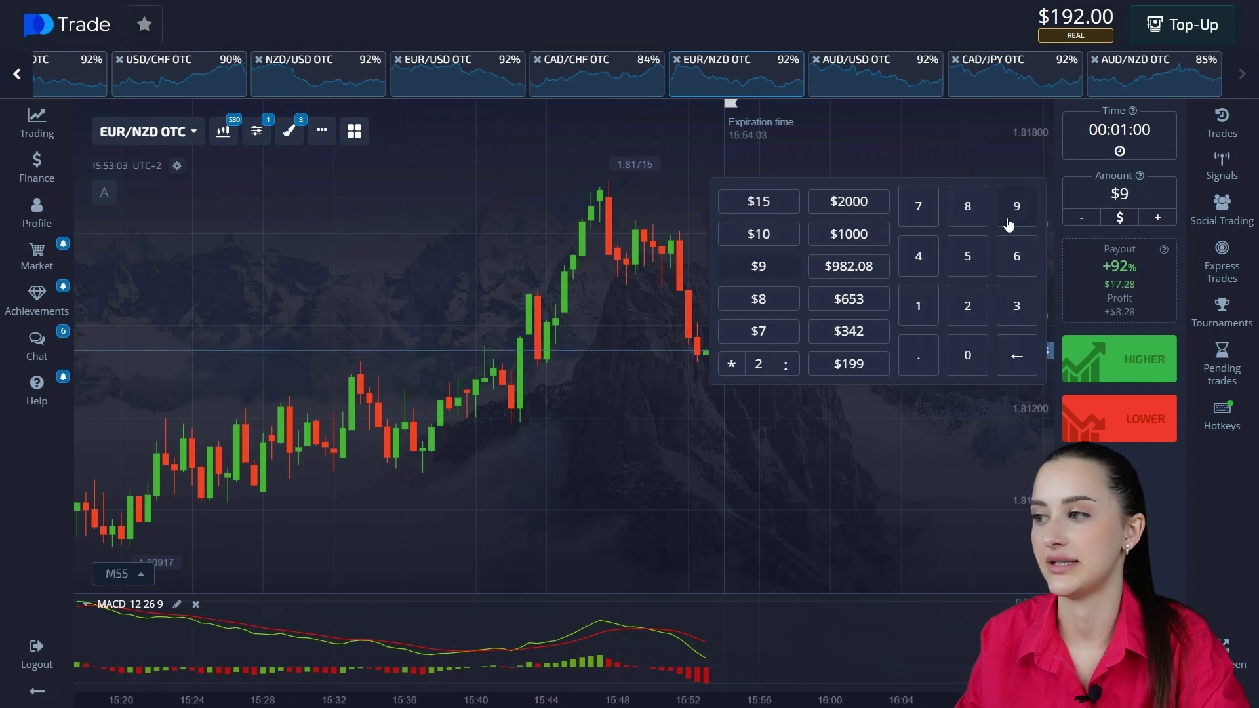
key("BackSpace")
left_click(918, 306)
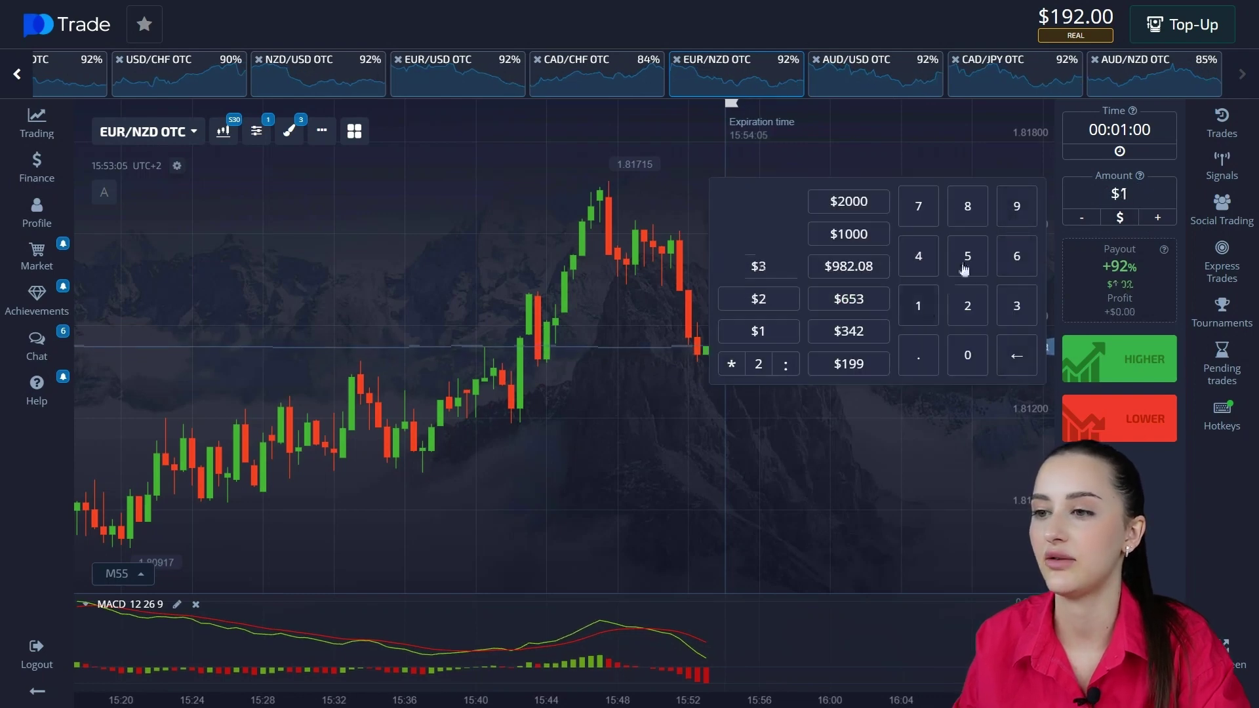
left_click(1016, 206)
left_click(967, 305)
left_click(961, 451)
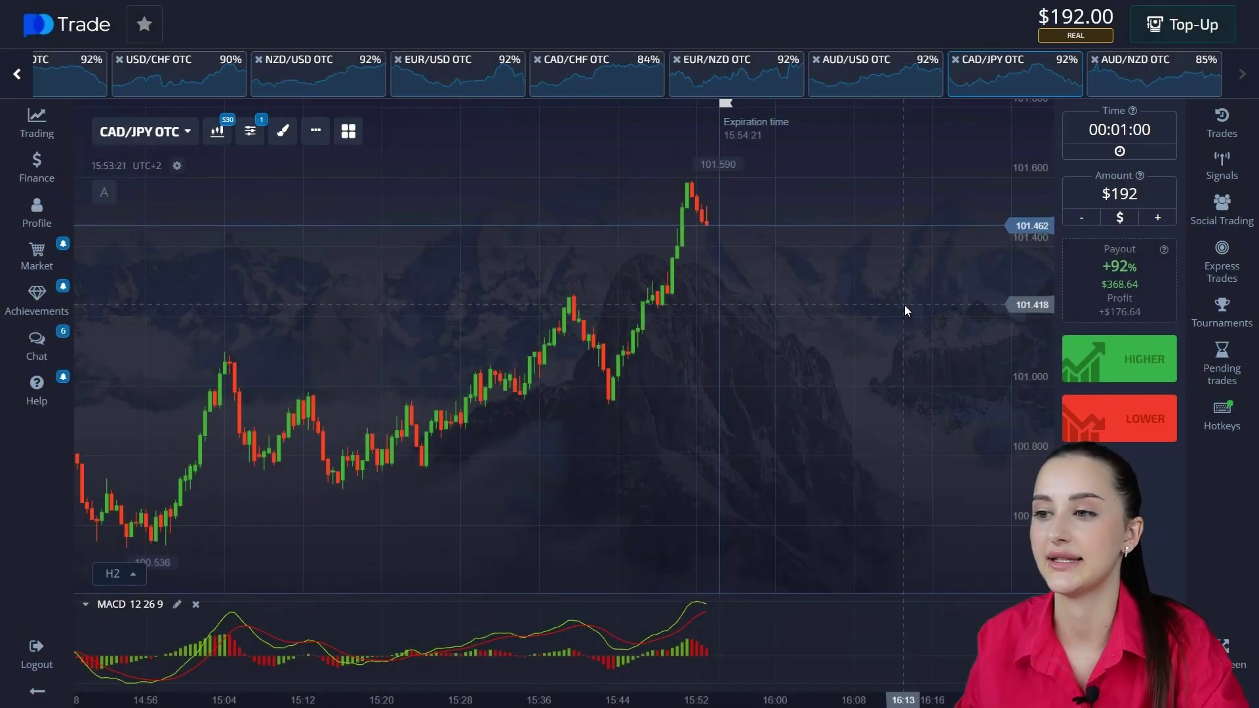
key("Print")
Step: Arrow the MACD downturn on a CAD/JPY OTC screenshot, then place a $192 Lower trade
left_click_drag(91, 105, 1037, 662)
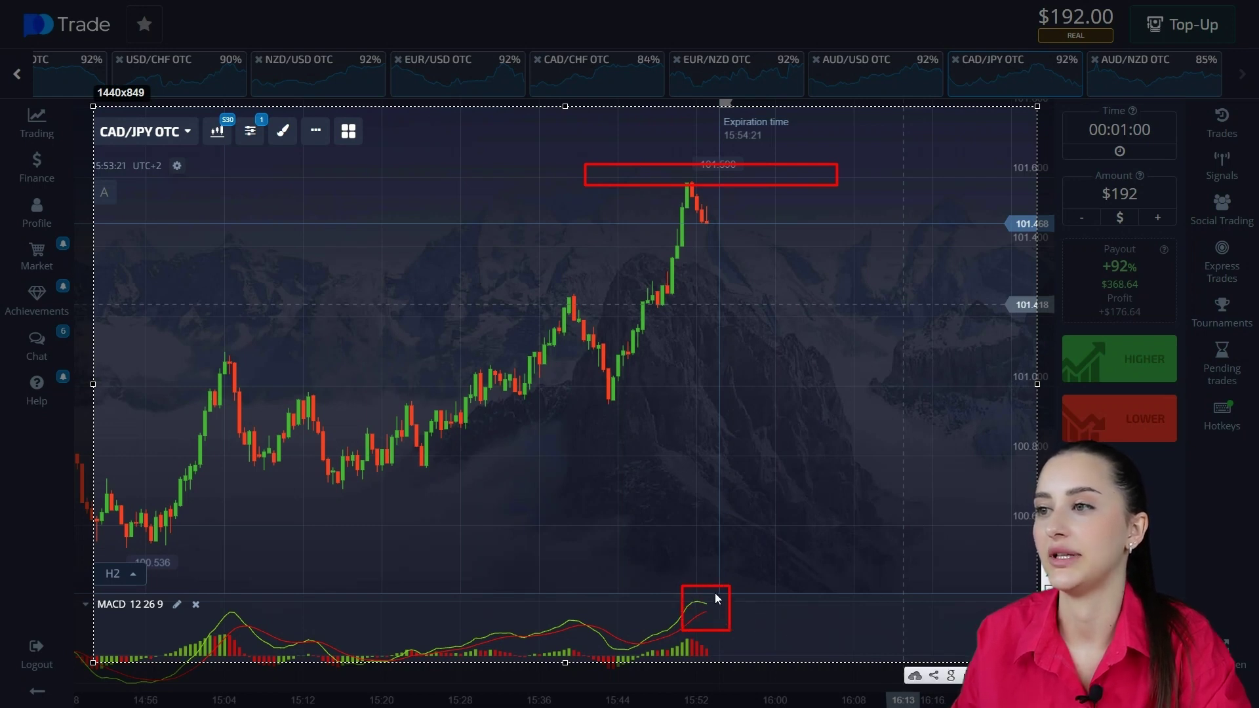
left_click_drag(722, 611, 729, 623)
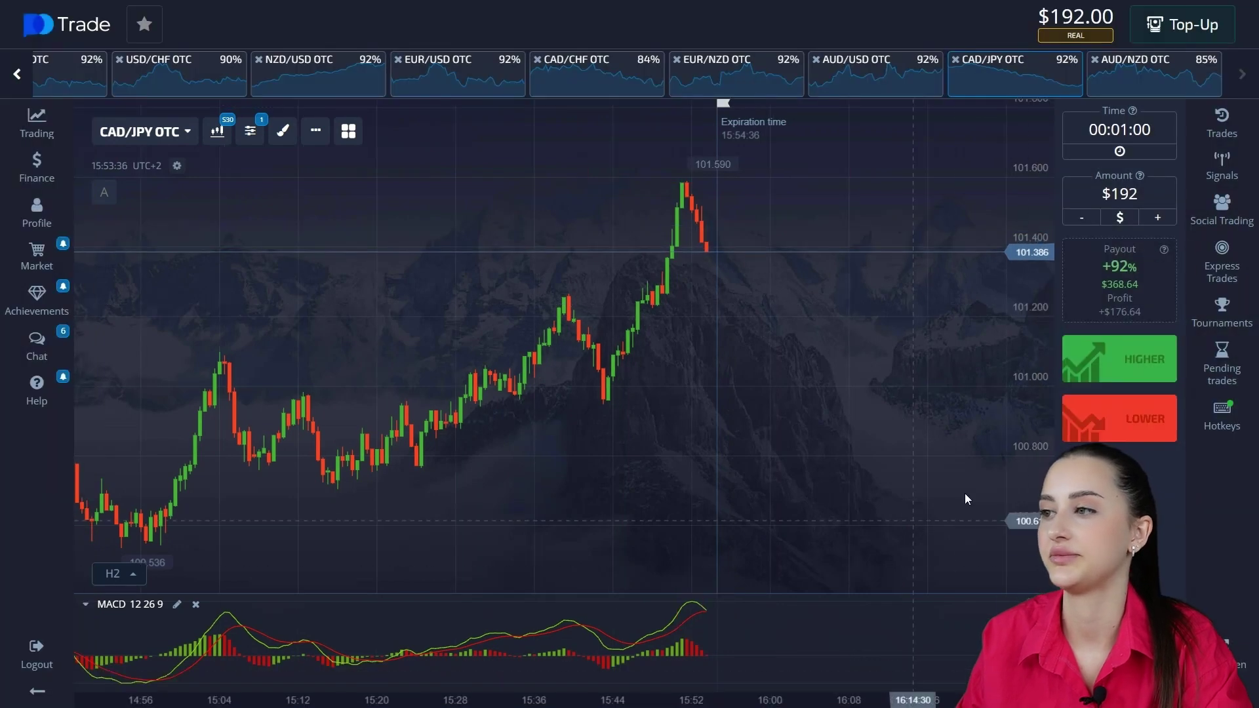
left_click(1086, 425)
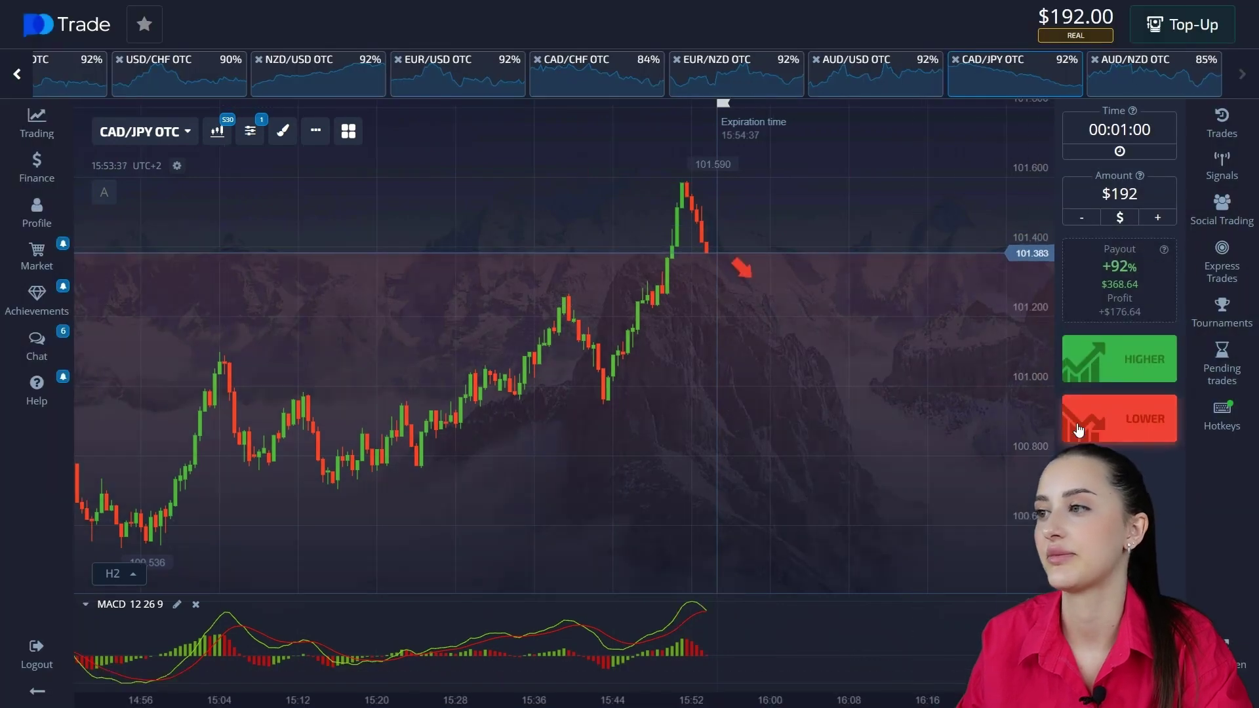
left_click(1086, 425)
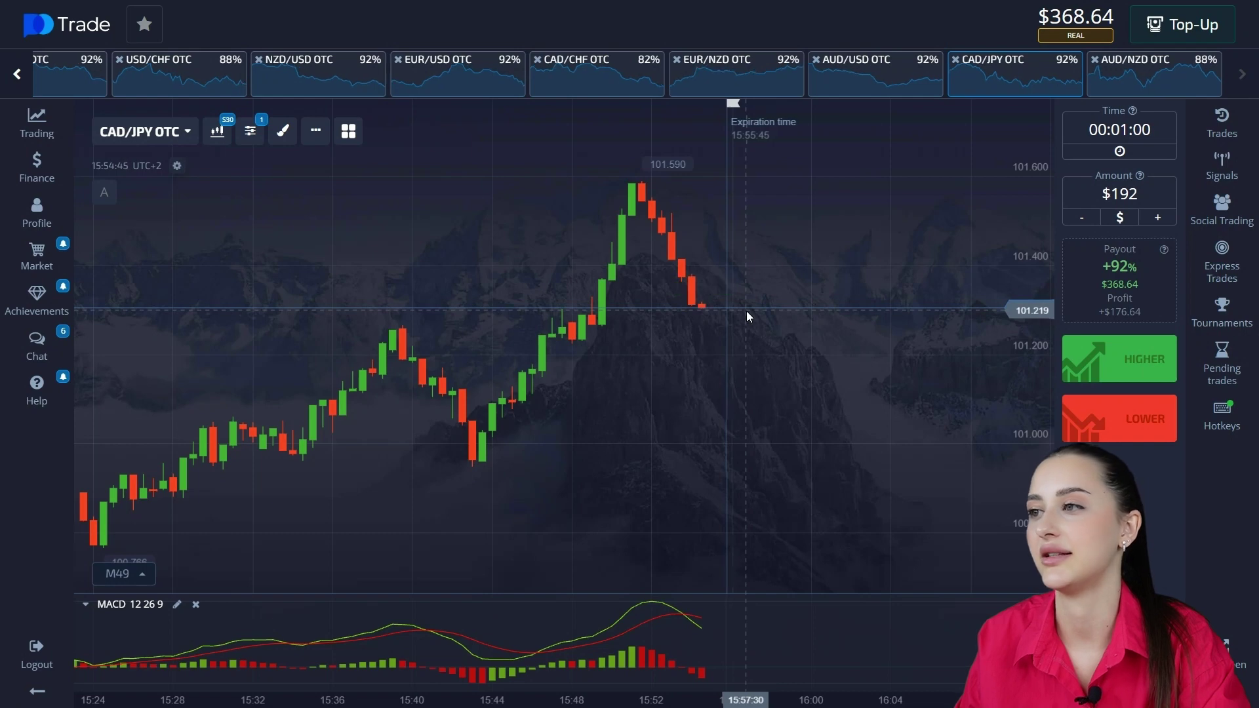
left_click(1148, 194)
Step: Change the trade amount to $368 on the keypad
left_click(1017, 305)
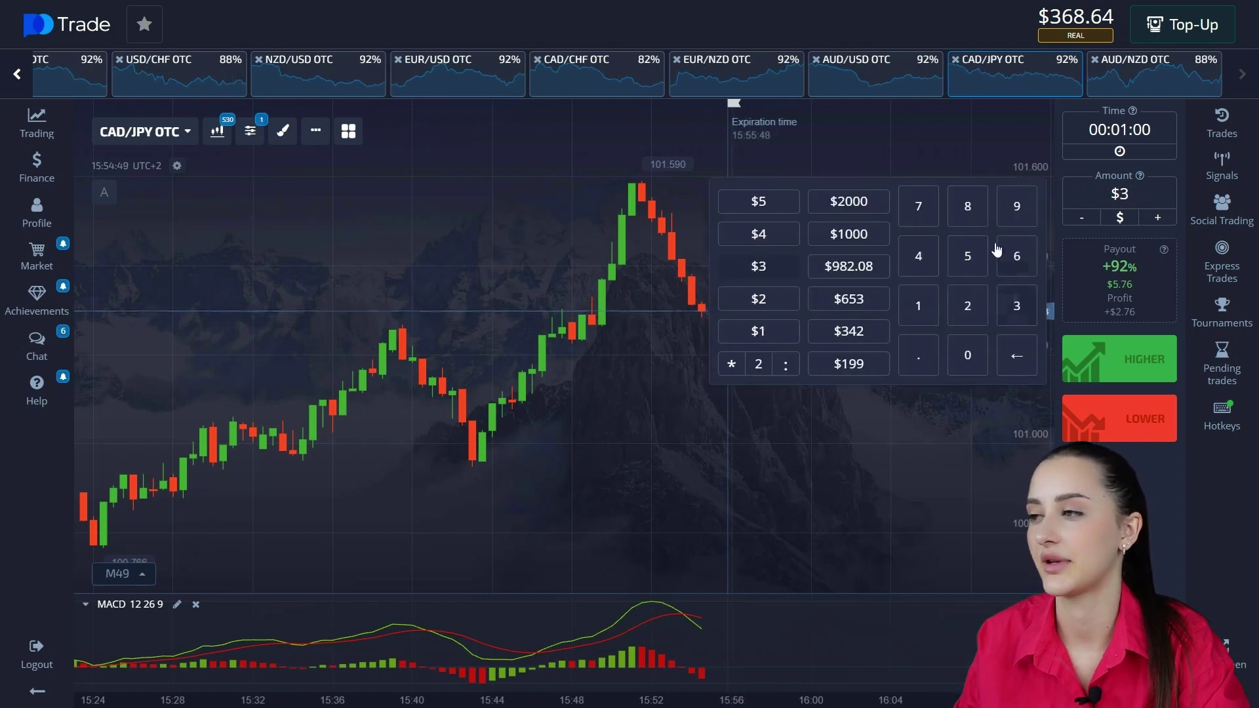
left_click(1017, 256)
left_click(964, 220)
scroll(725, 415, "down", 3)
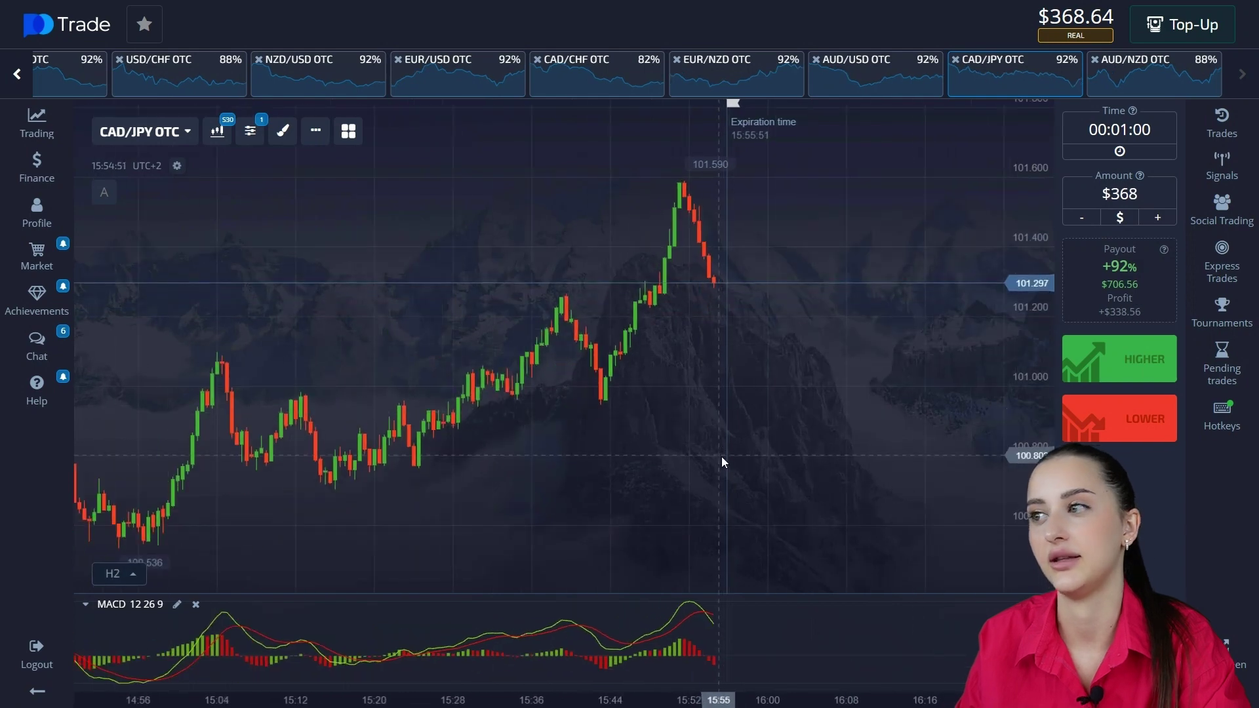
Step: Box the MACD peak, the 101.590 price top and the falling candles in red on CAD/JPY
key("Print")
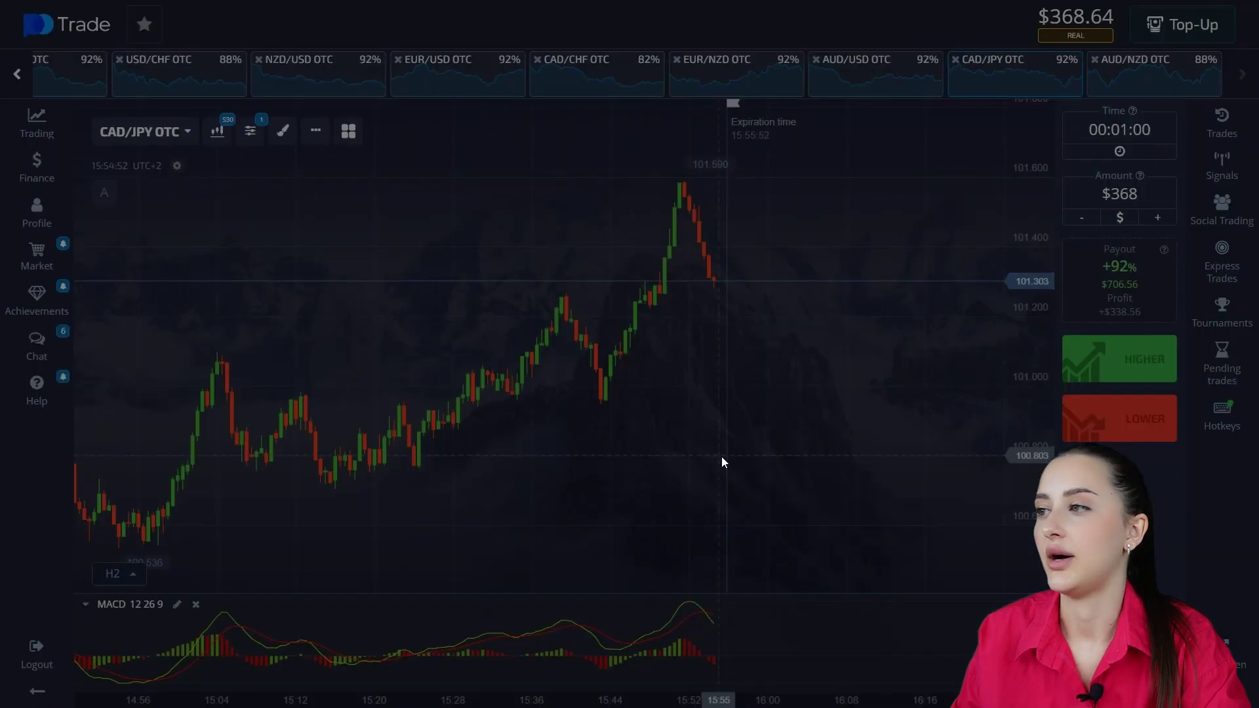
left_click_drag(587, 438, 955, 683)
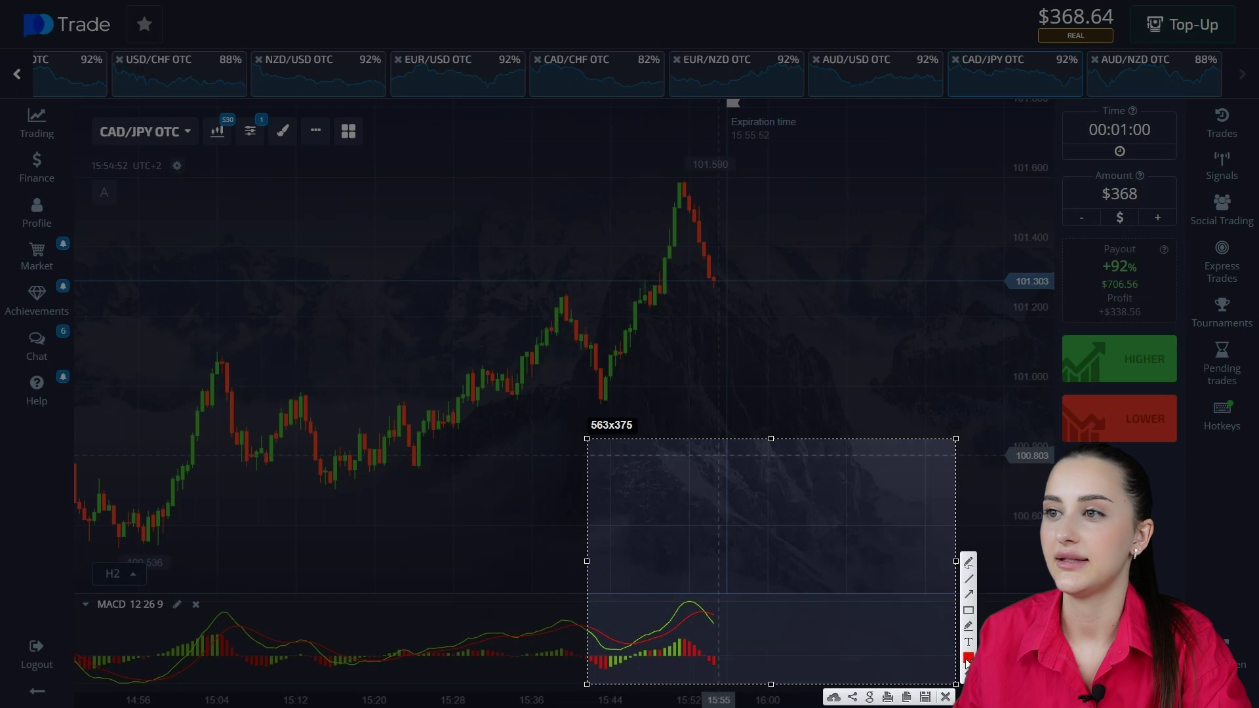
left_click_drag(685, 587, 722, 636)
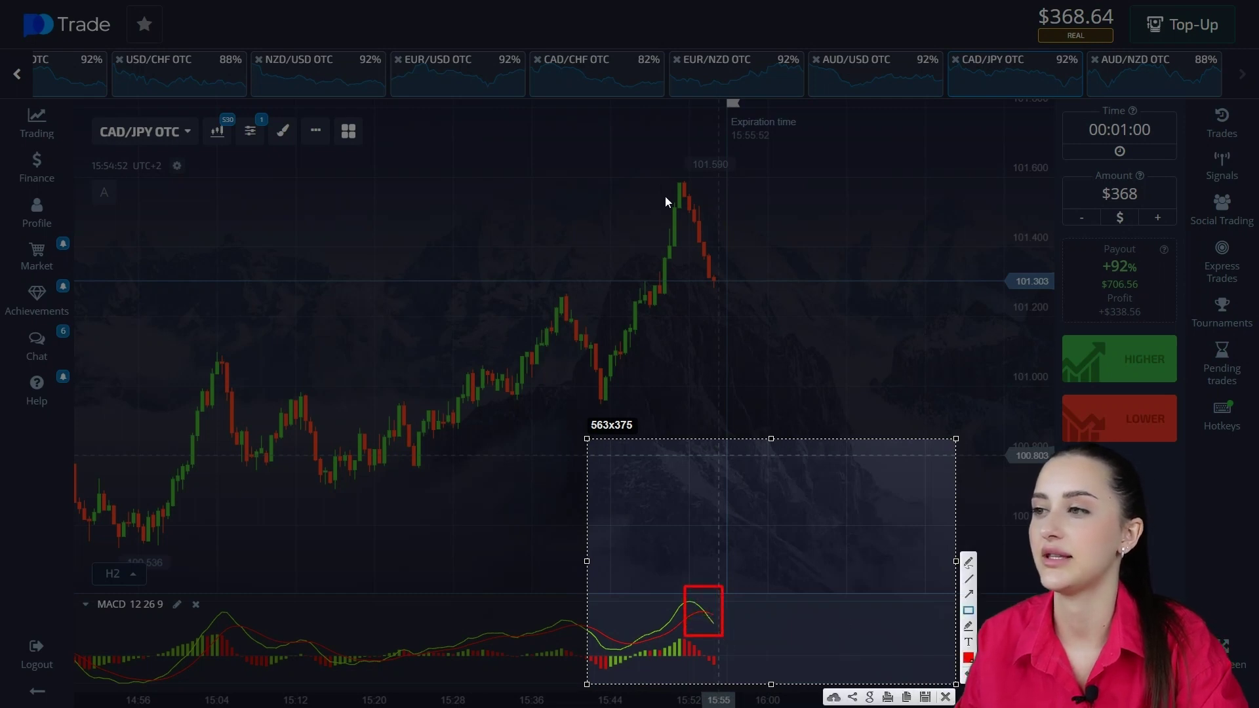
mouse_move(649, 159)
left_mouse_down()
mouse_move(734, 181)
mouse_move(687, 201)
left_mouse_up()
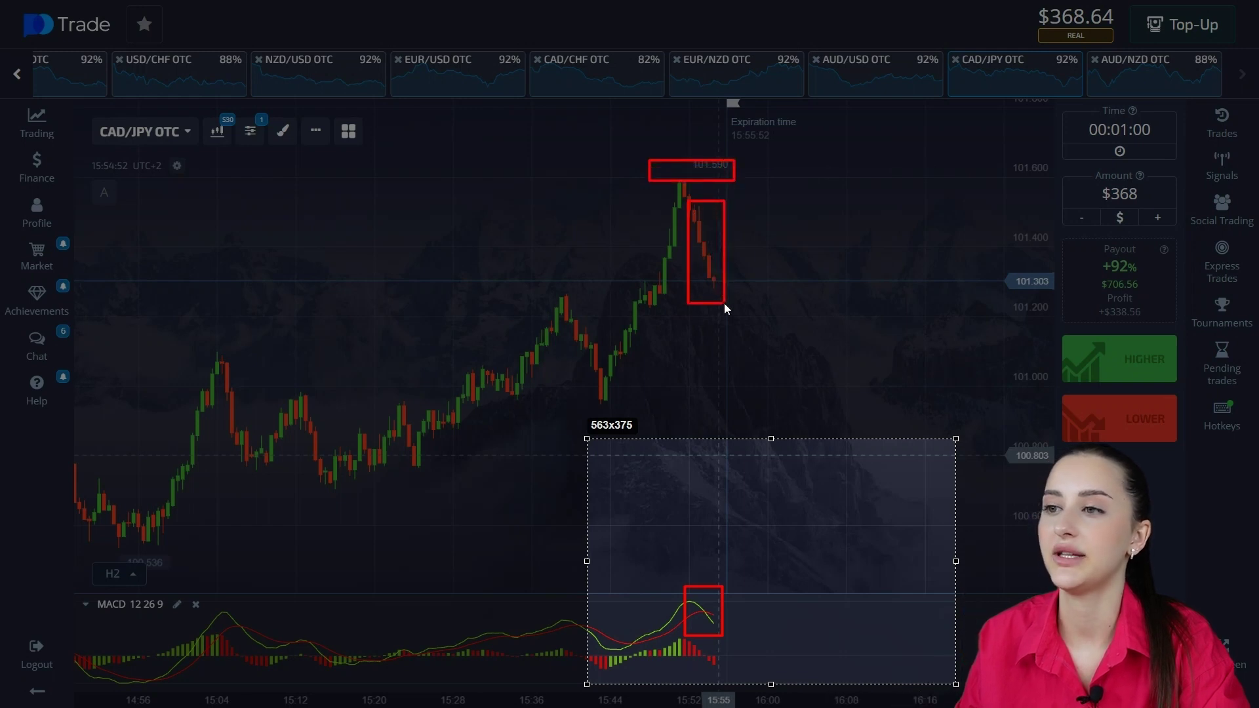
left_click_drag(724, 303, 724, 303)
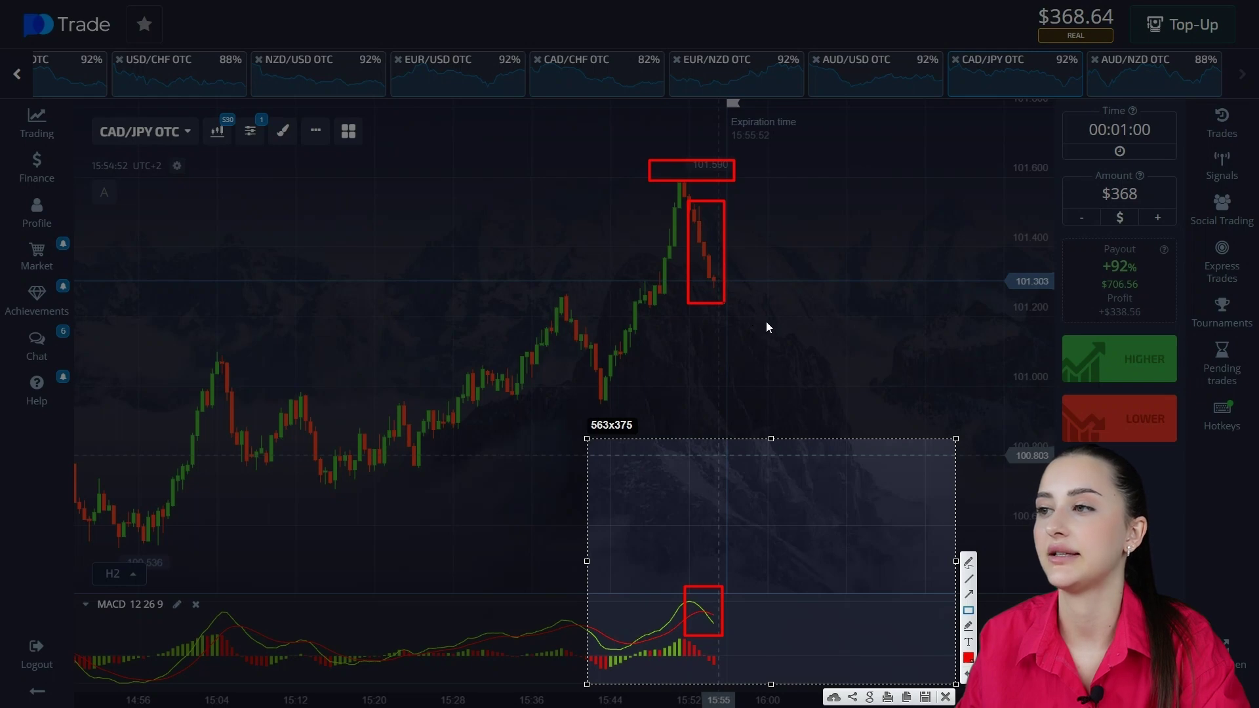
left_click(946, 697)
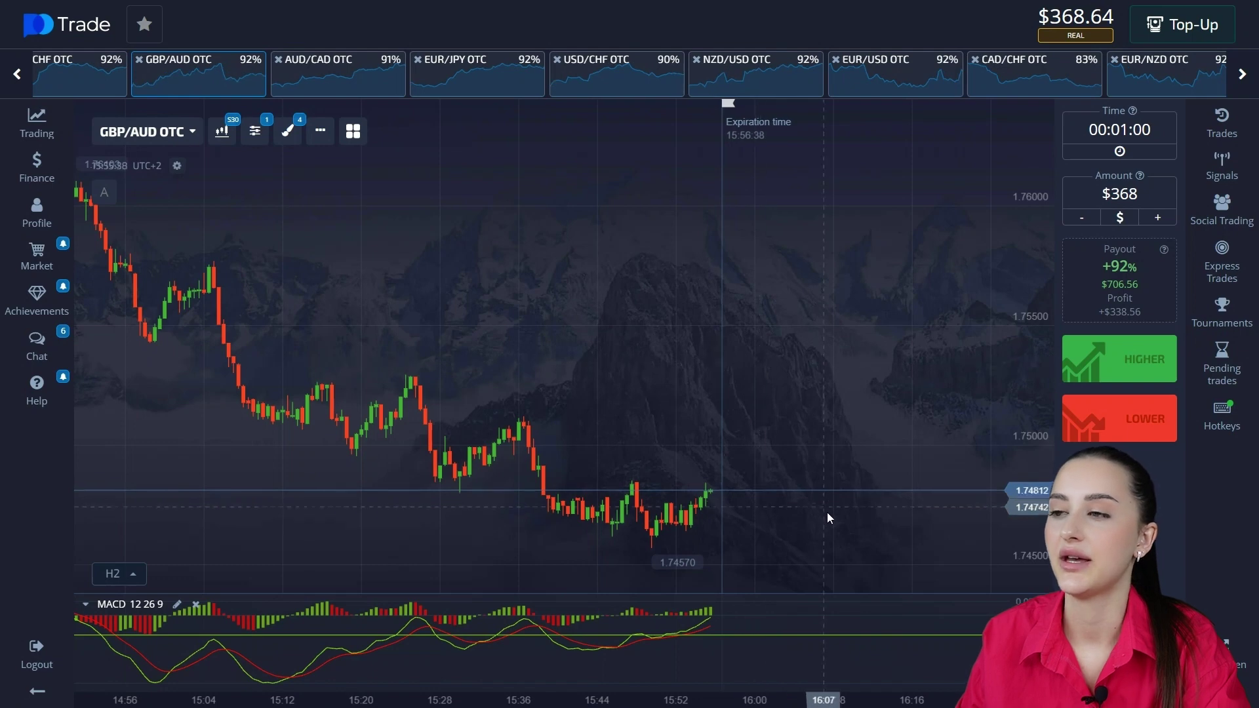
scroll(826, 512, "up", 1)
key("Print")
left_click_drag(391, 389, 909, 701)
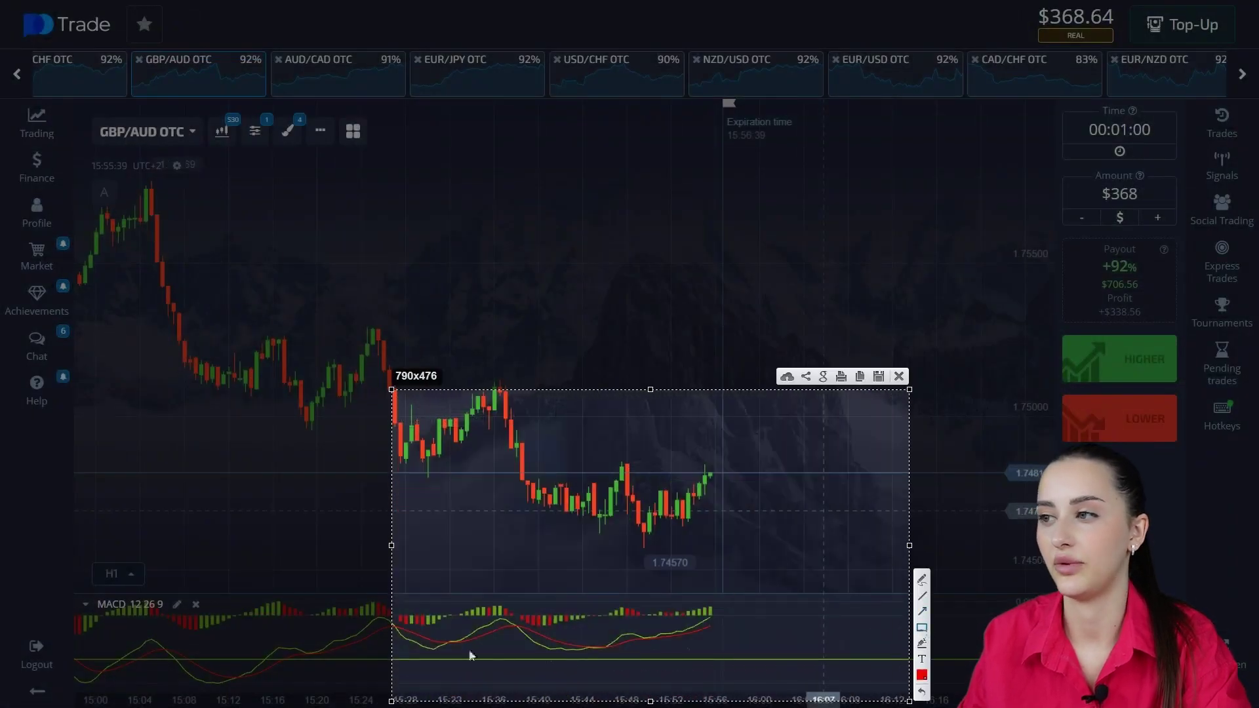
mouse_move(584, 625)
left_mouse_down()
mouse_move(630, 652)
mouse_move(688, 635)
mouse_move(693, 645)
left_mouse_up()
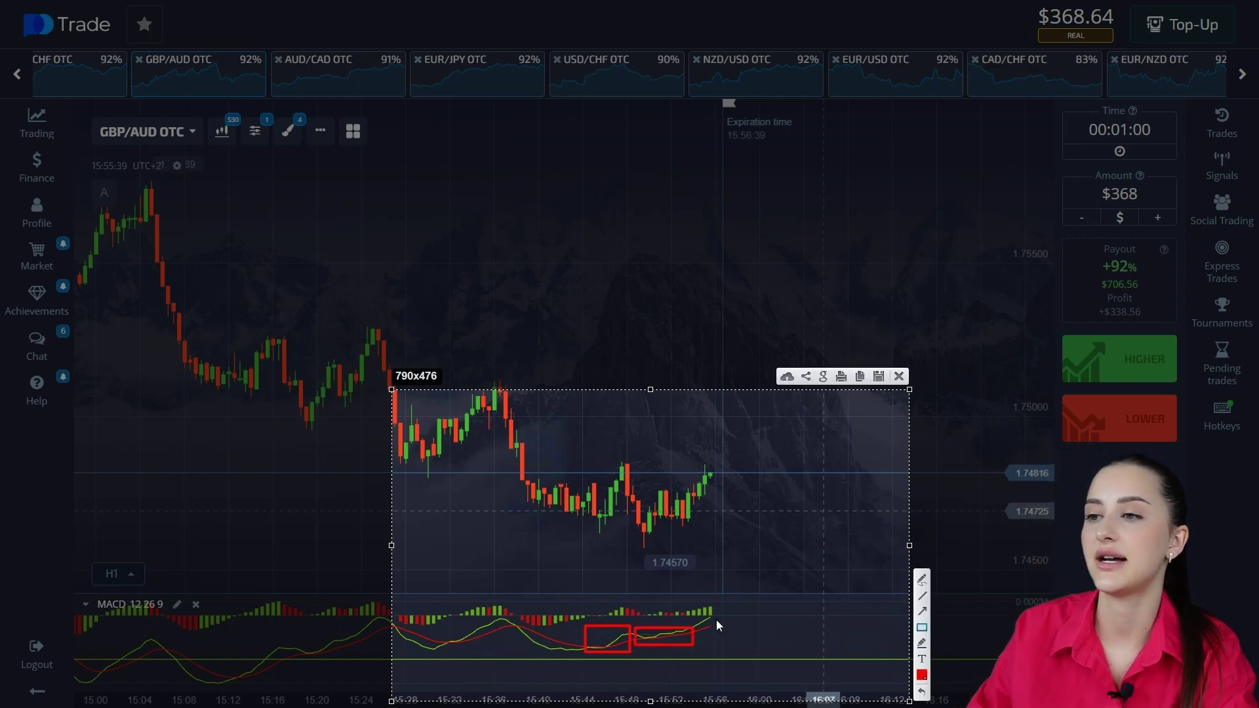
left_click(924, 606)
mouse_move(687, 631)
left_mouse_down()
mouse_move(718, 611)
mouse_move(706, 631)
mouse_move(735, 617)
left_mouse_up()
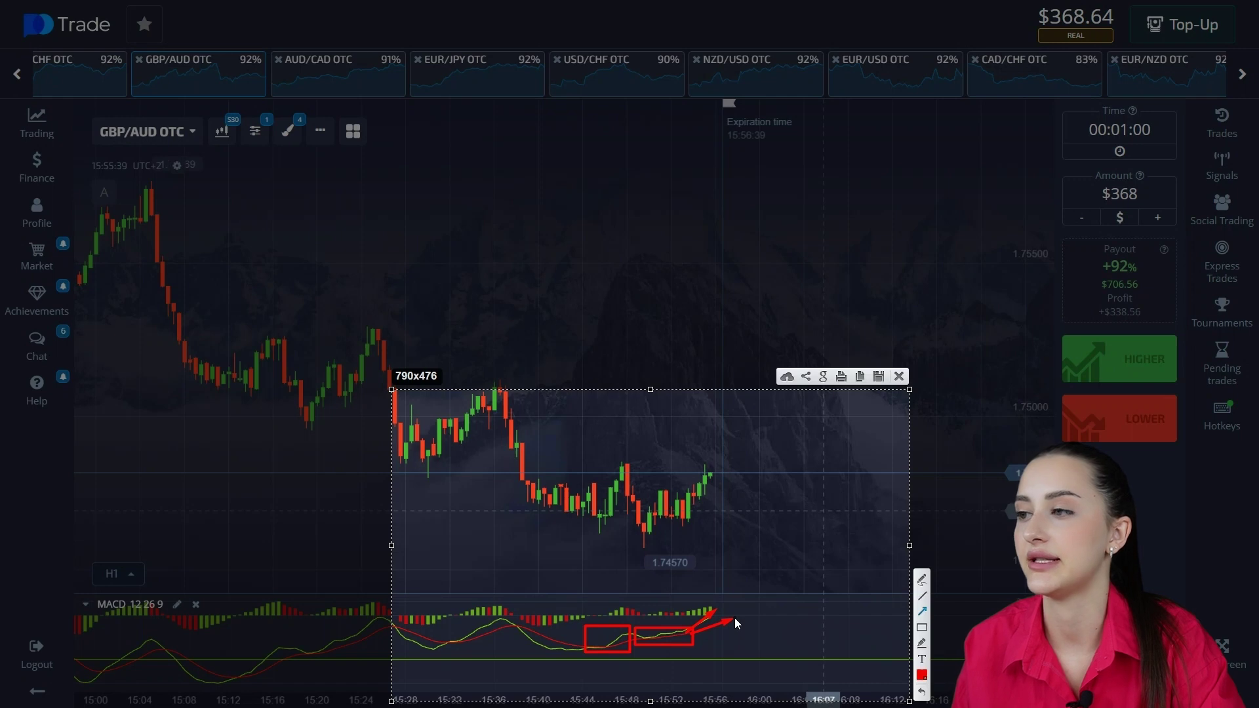
mouse_move(390, 466)
left_mouse_down()
mouse_move(925, 460)
mouse_move(851, 496)
mouse_move(838, 469)
left_mouse_up()
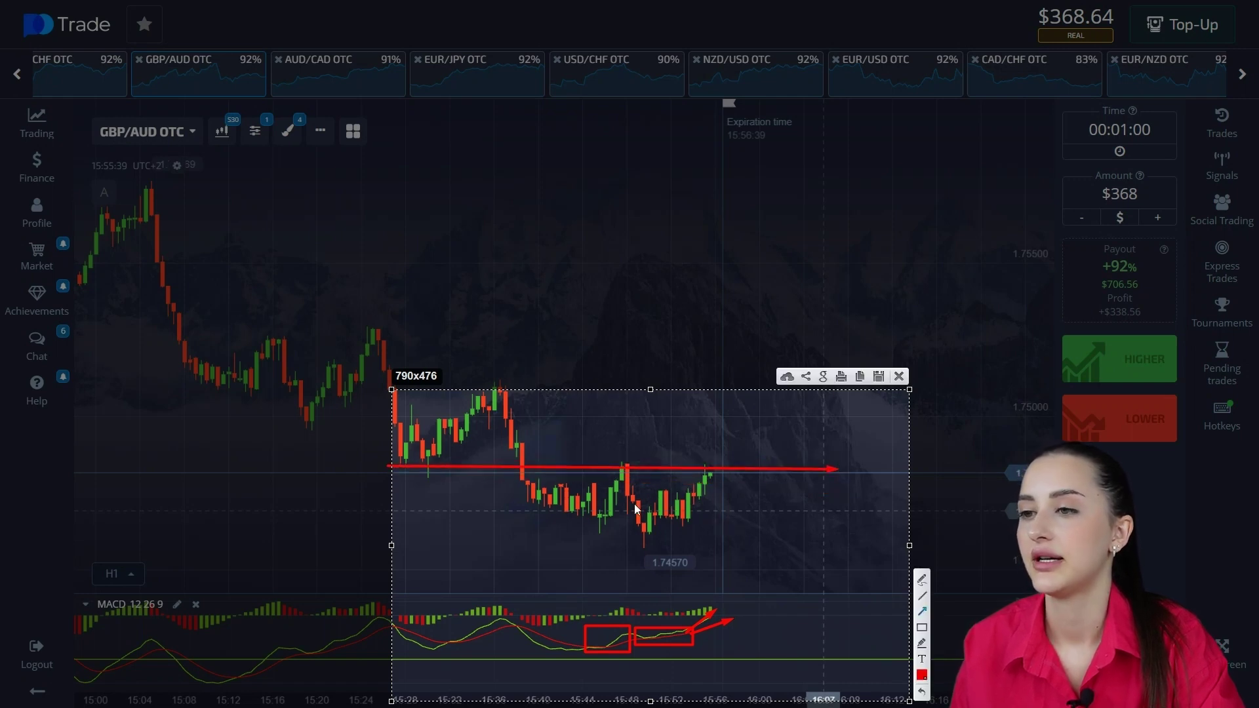
left_click_drag(507, 520, 886, 512)
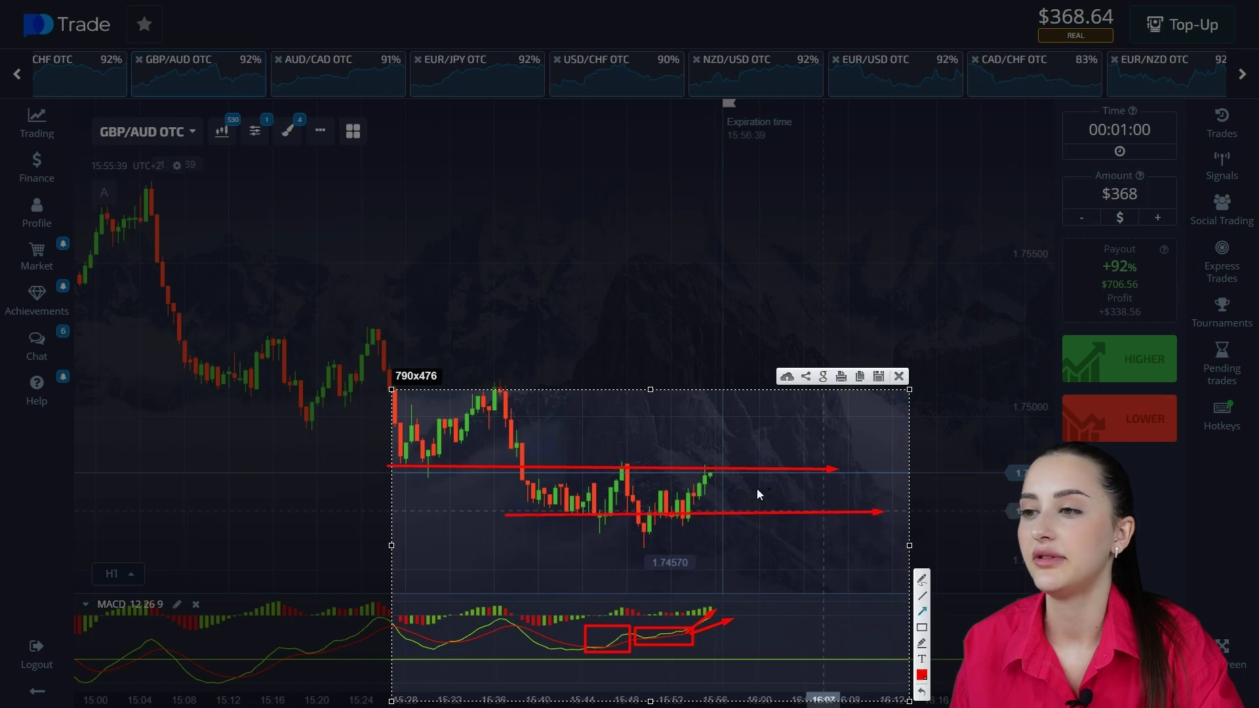
mouse_move(705, 469)
left_mouse_down()
mouse_move(696, 457)
mouse_move(715, 499)
mouse_move(741, 412)
left_mouse_up()
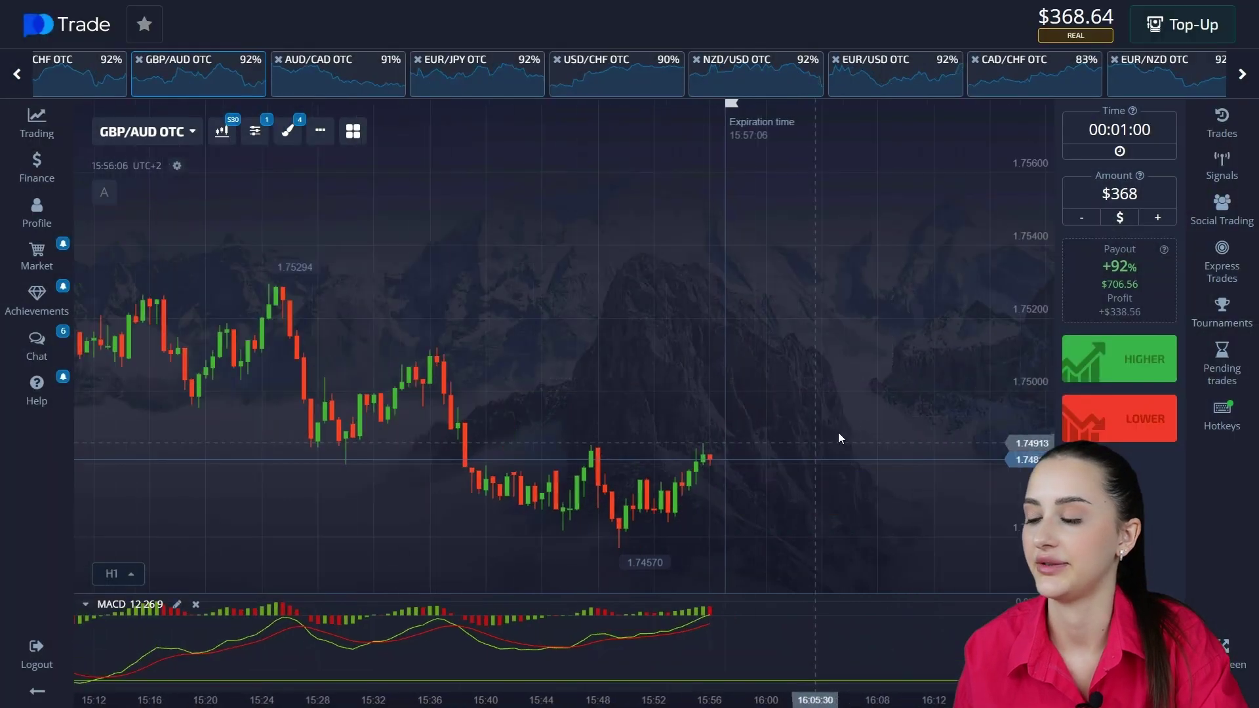
scroll(837, 437, "up", 1)
left_click(1101, 373)
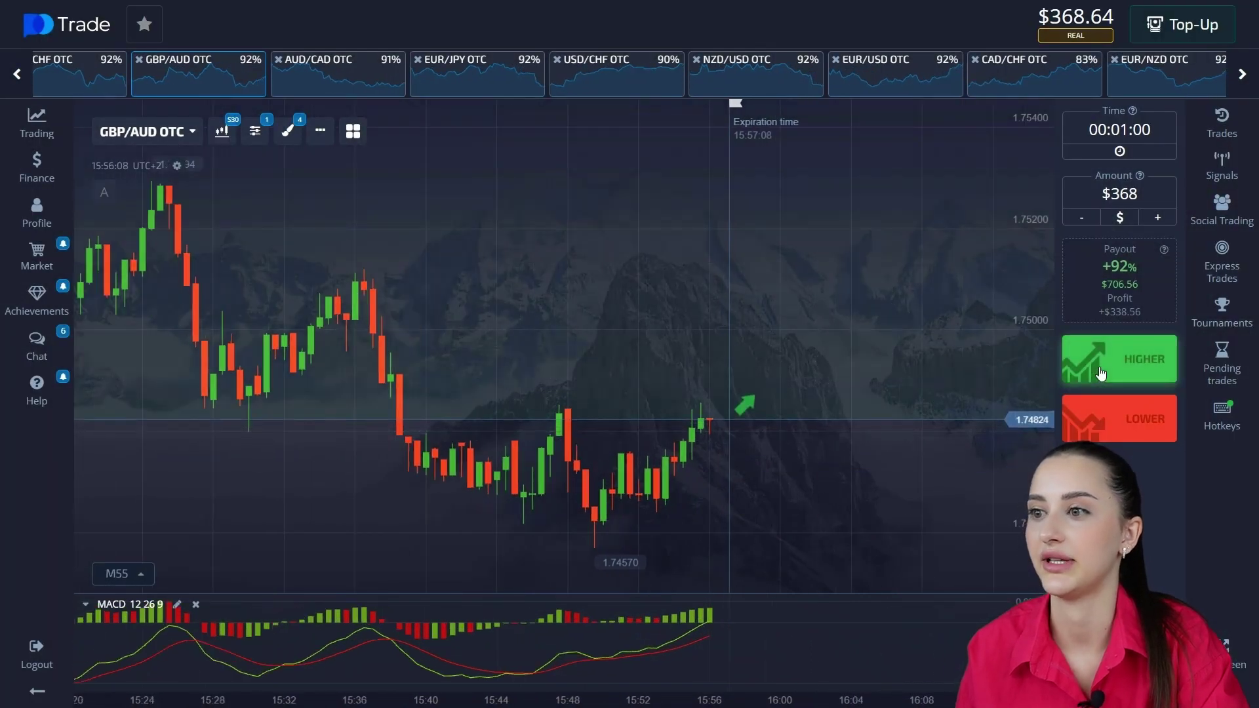
Step: Place a $368 Higher trade on GBP/AUD OTC with 00:01:00 expiry and let it win
left_click(1101, 372)
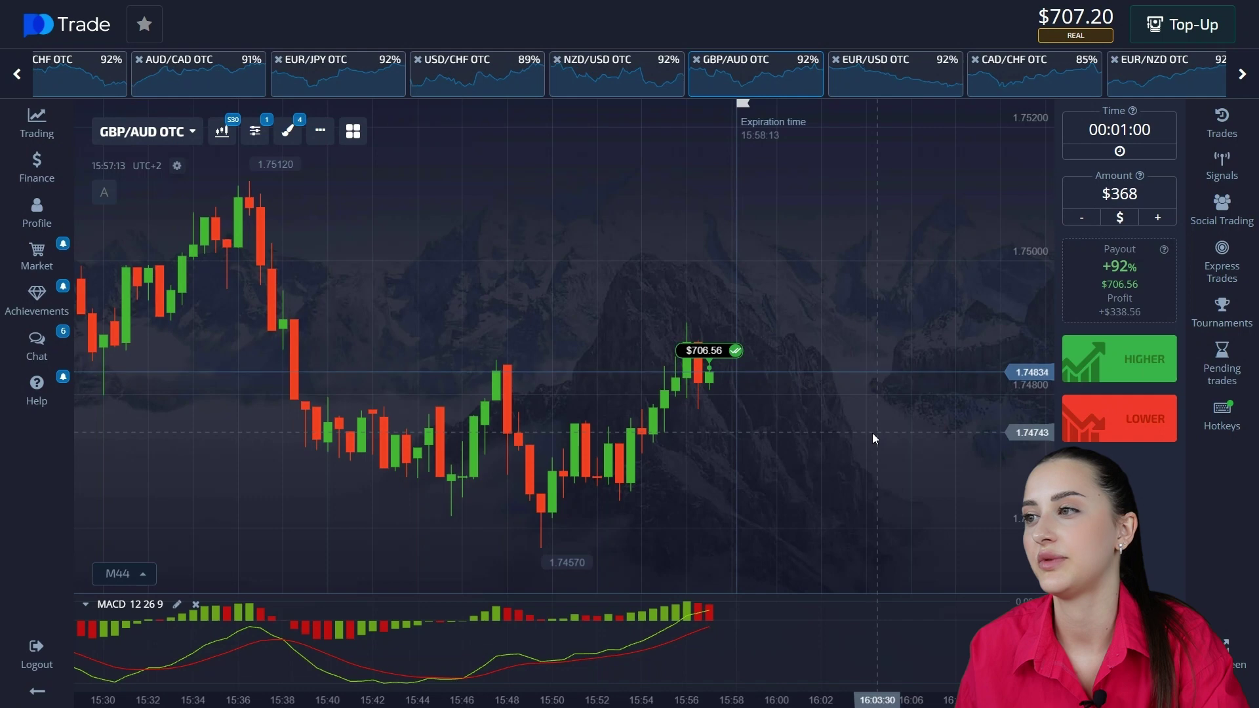
scroll(704, 376, "up", 3)
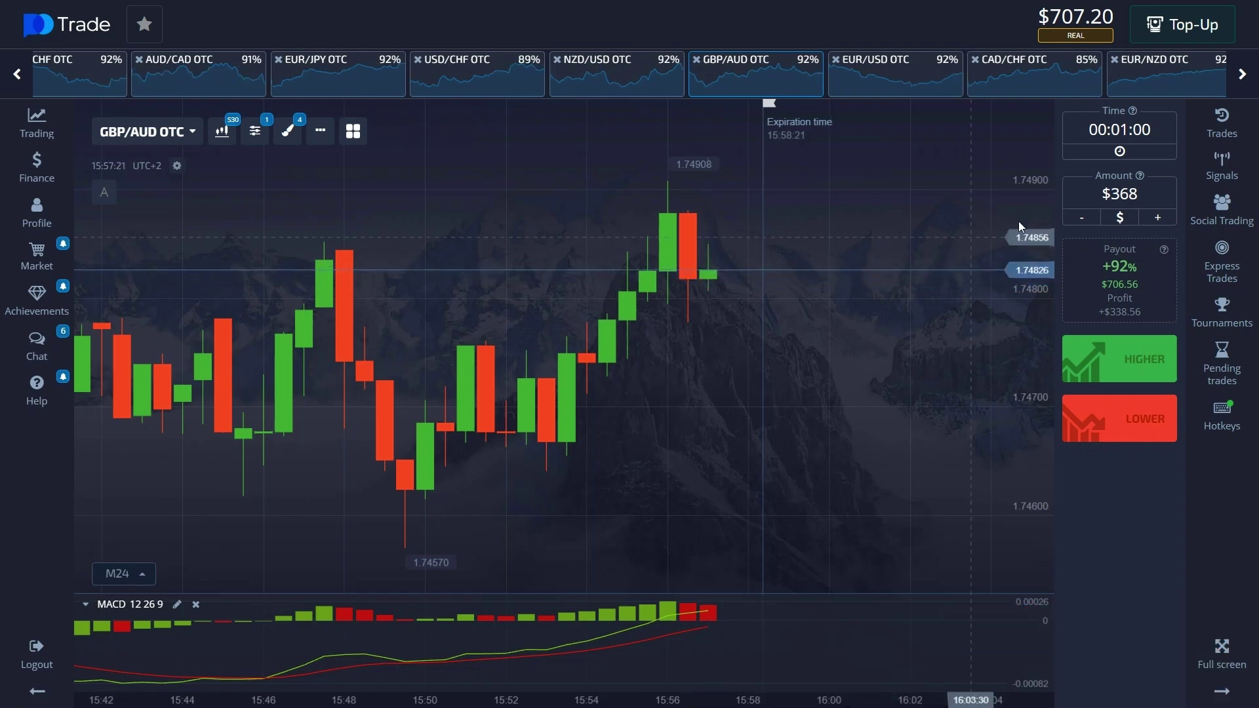
left_click(1133, 192)
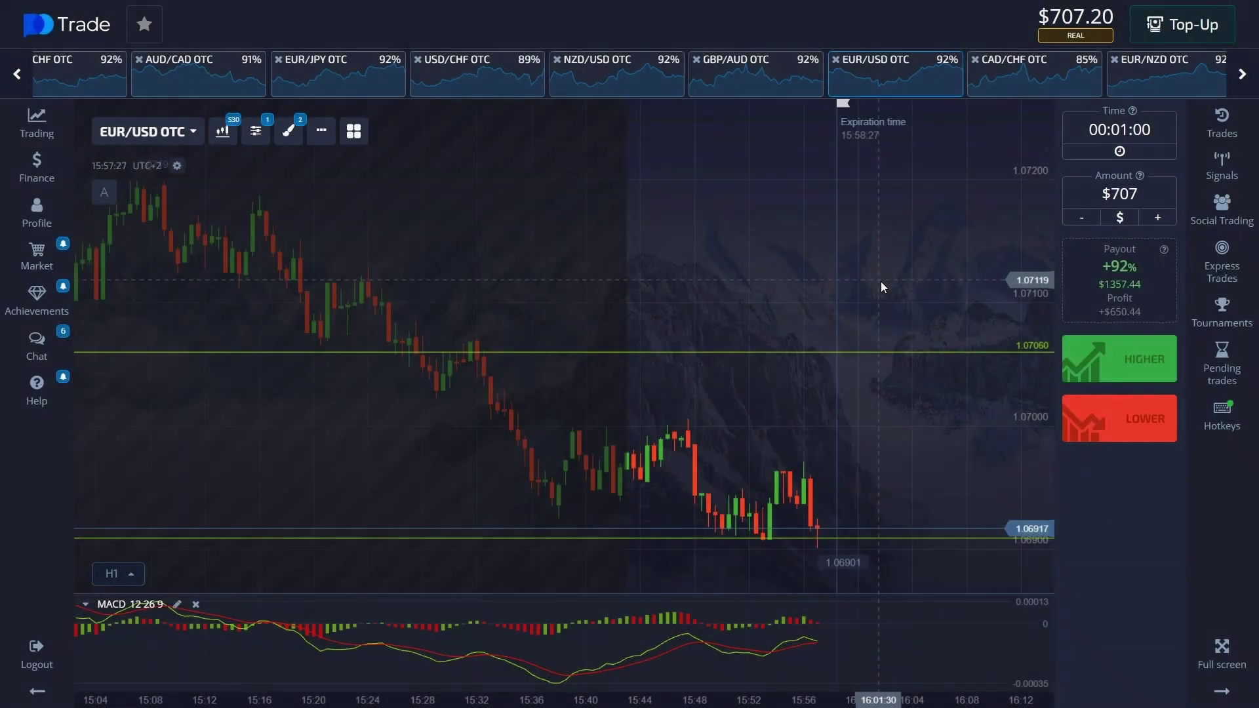
Step: Draw a descending ray along the falling lows of the EUR/USD OTC chart
scroll(880, 281, "down", 3)
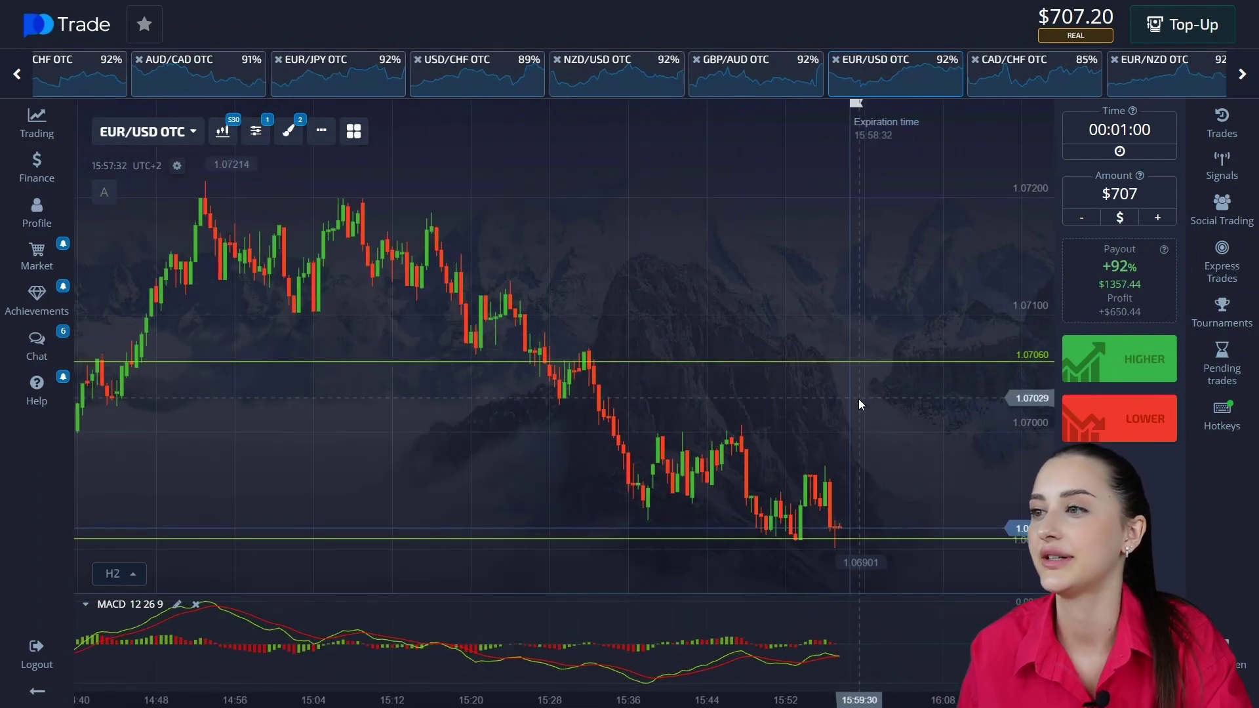
left_click_drag(859, 399, 796, 521)
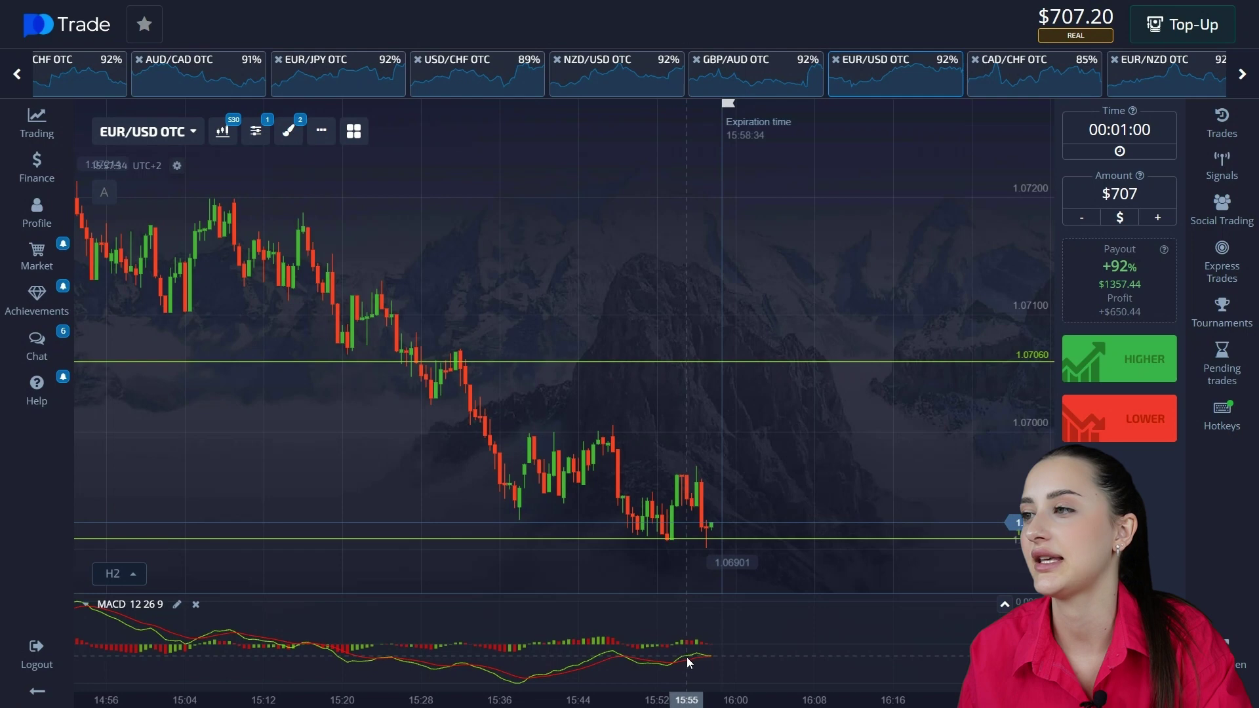
left_click(289, 130)
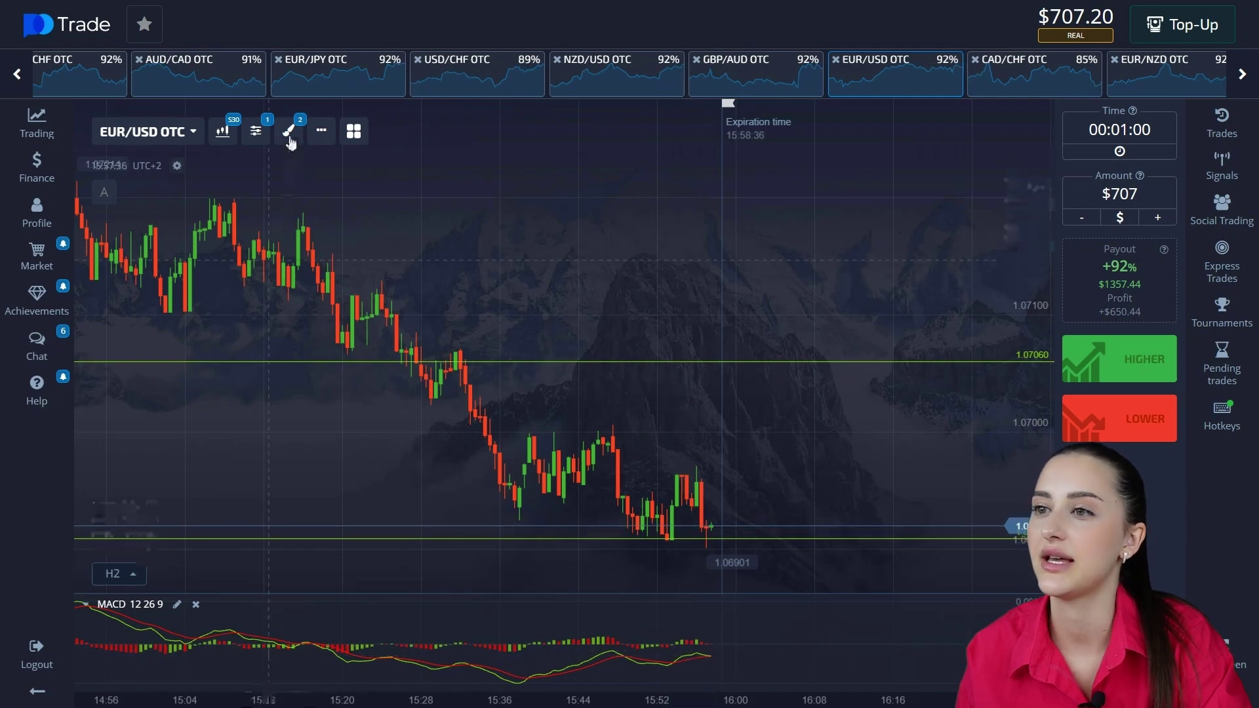
left_click(319, 268)
left_click(270, 327)
left_click(858, 217)
left_click_drag(845, 222, 801, 584)
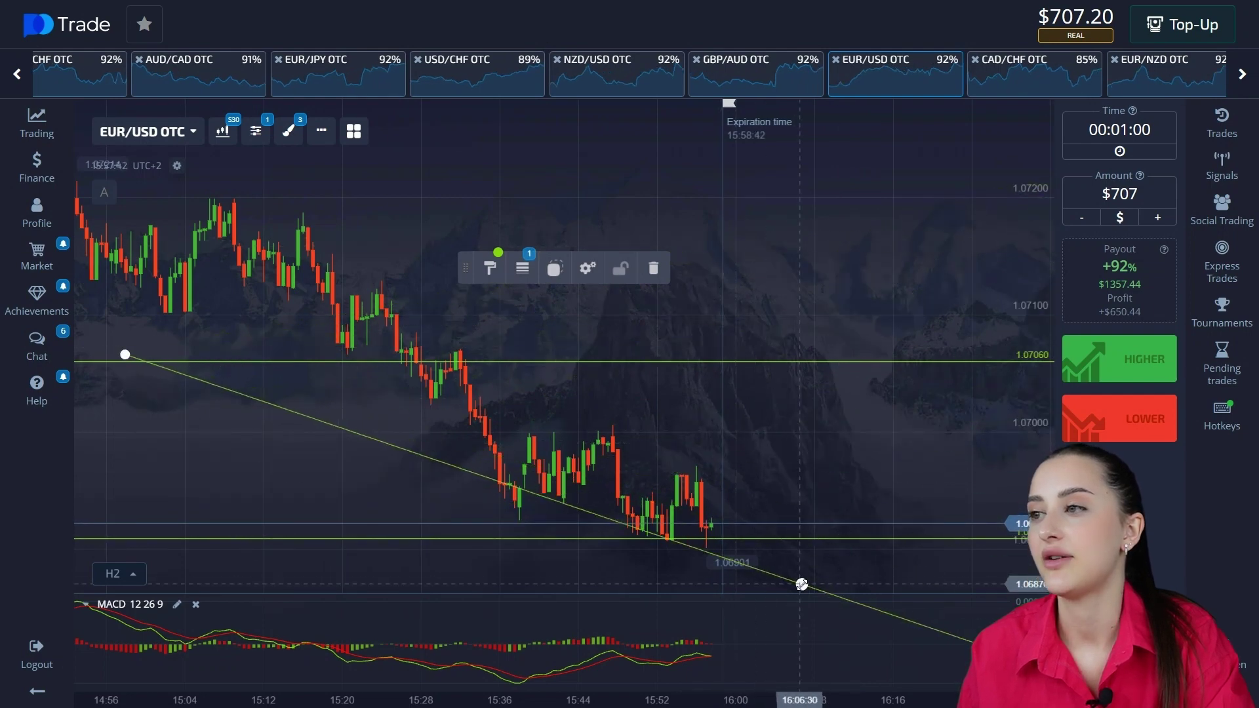
Step: Place a $707 Lower trade on EUR/USD OTC
left_click(736, 489)
scroll(736, 492, "up", 3)
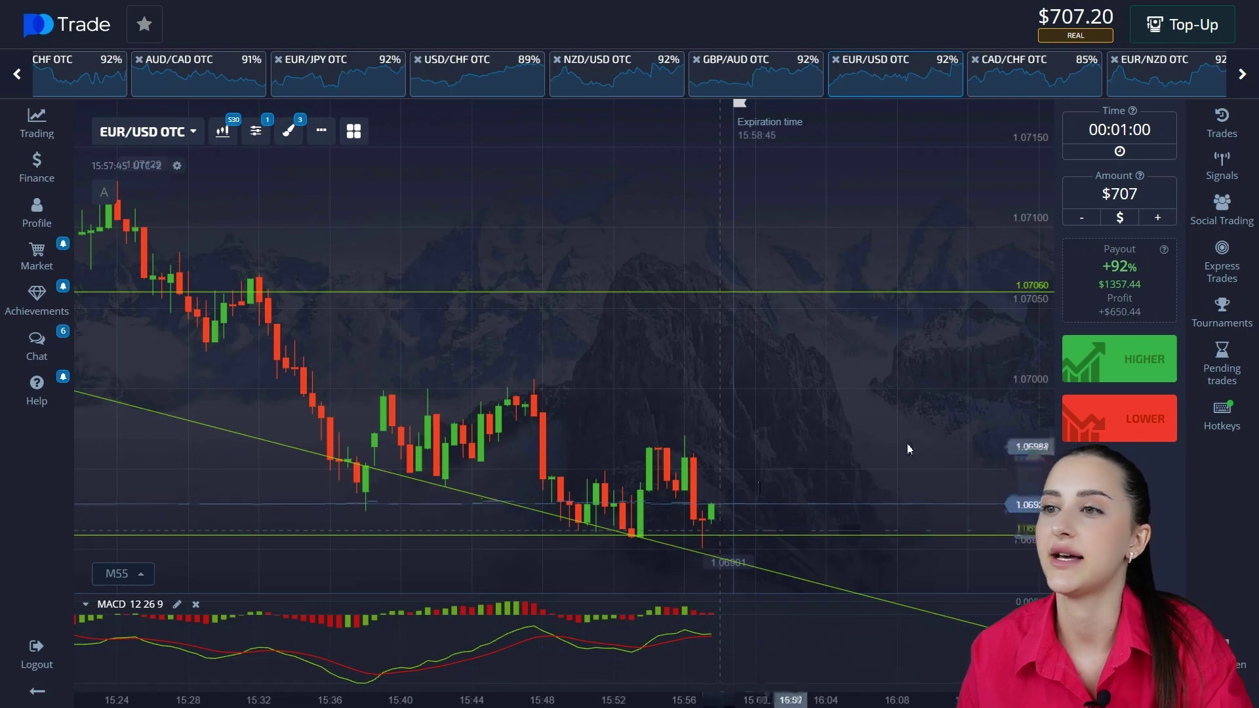
left_click(1125, 423)
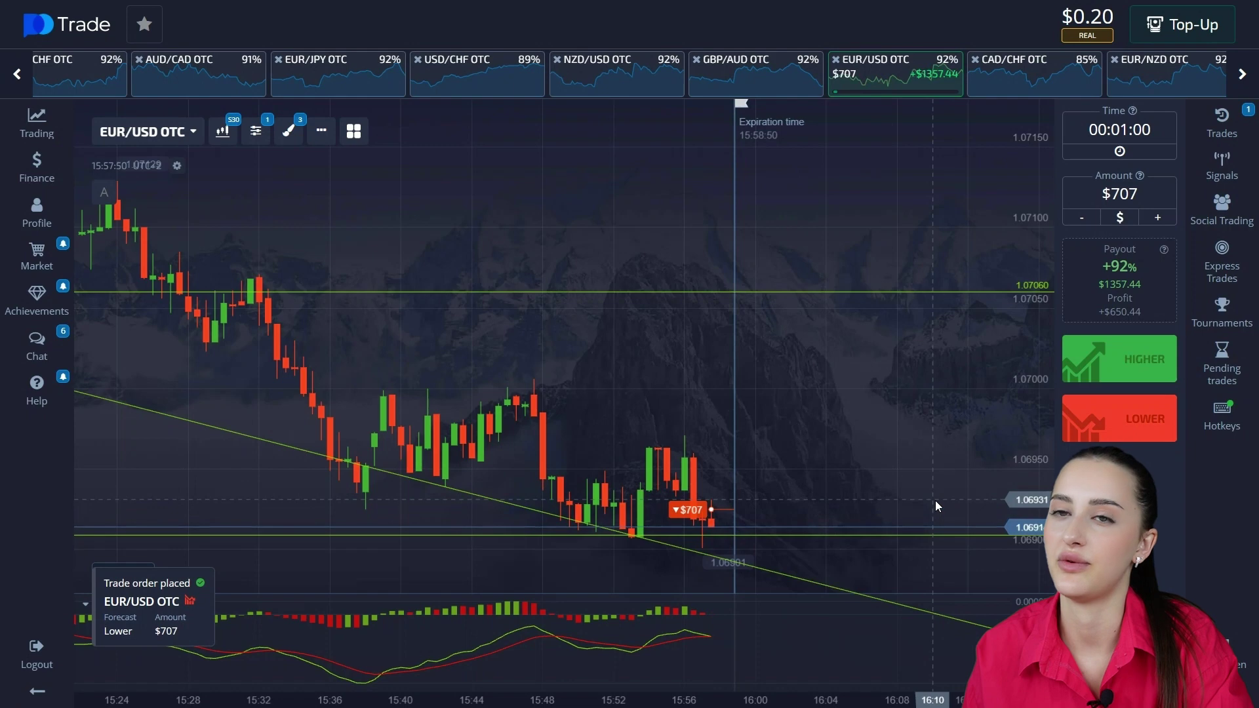
Step: Pan EUR/USD to its latest candles, then open the EUR/NZD OTC chart from the asset bar
scroll(722, 537, "up", 3)
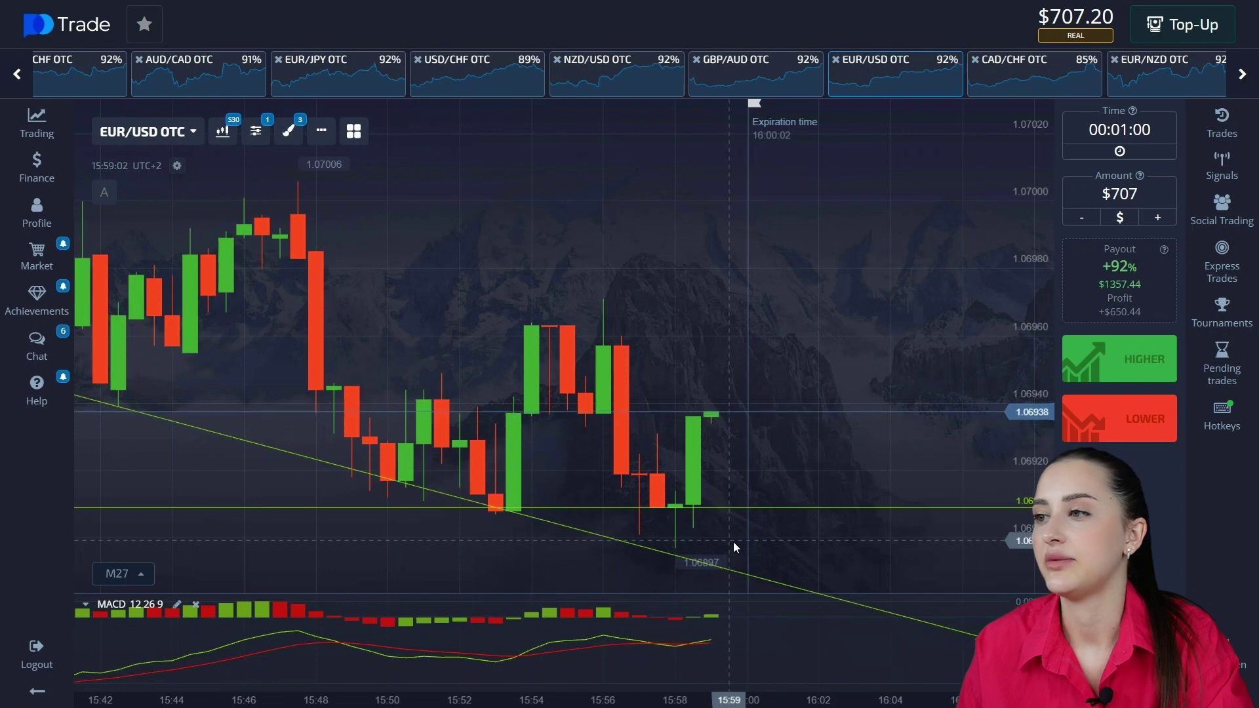
left_click(1090, 134)
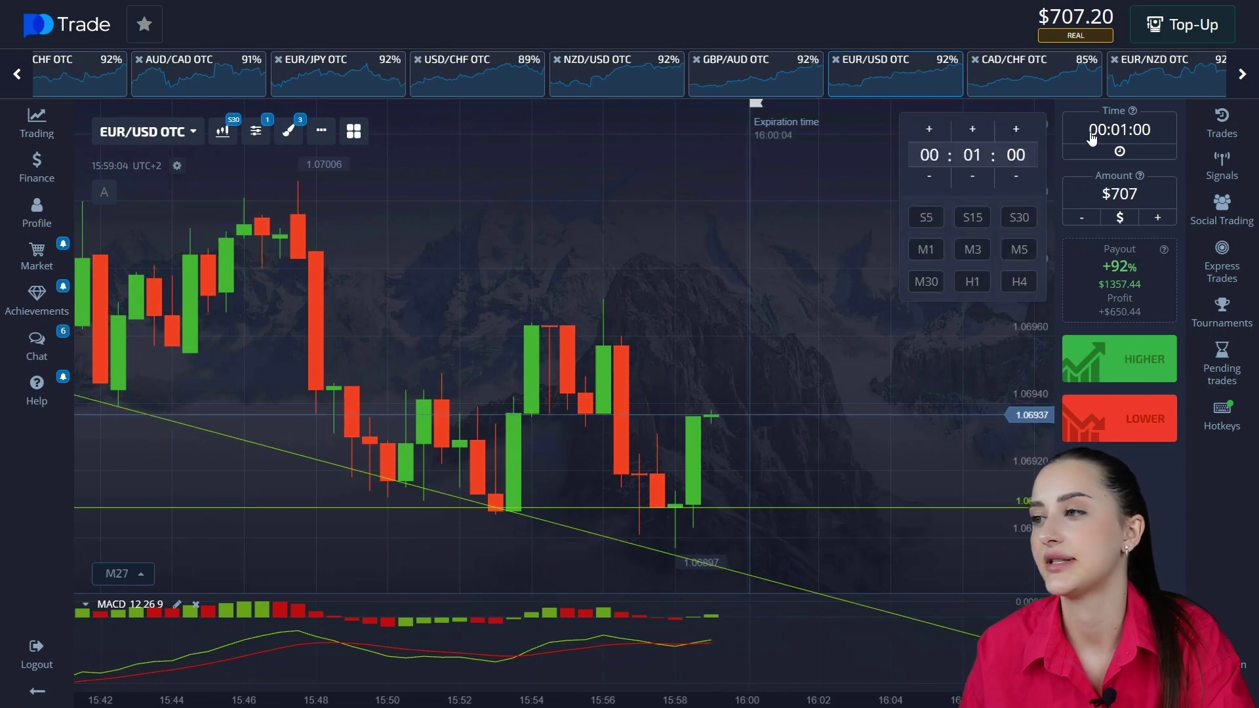
scroll(865, 352, "down", 3)
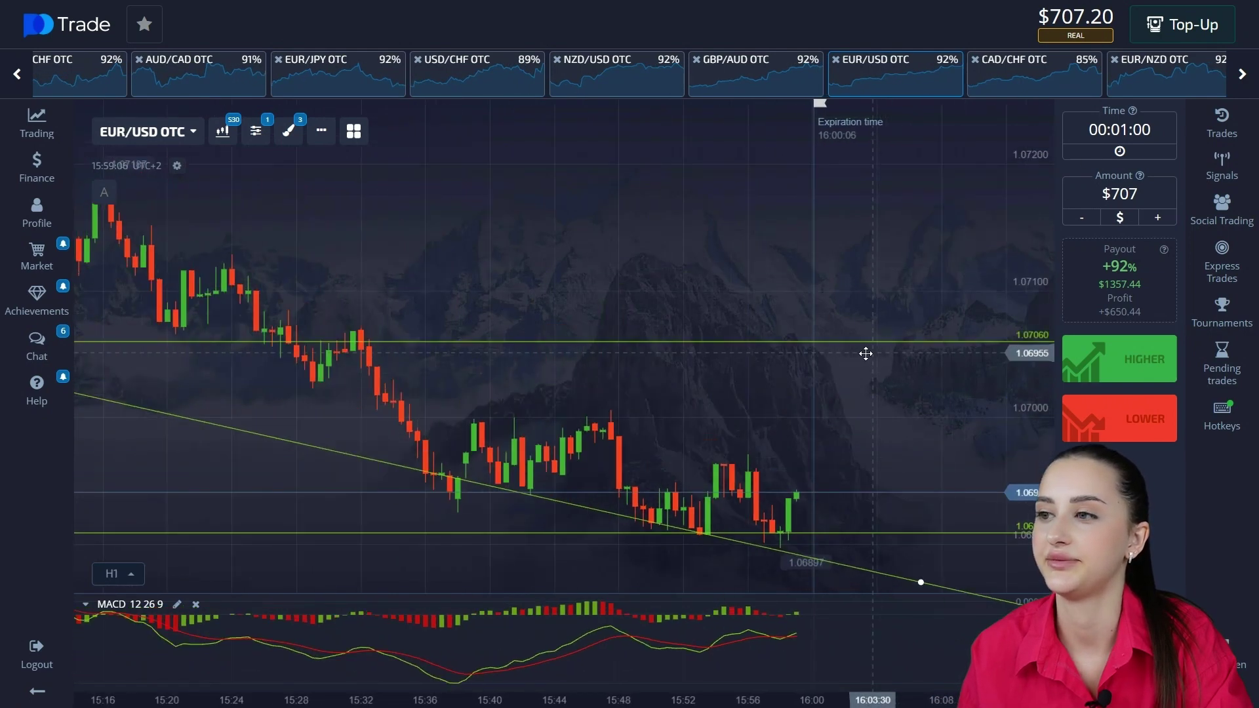
scroll(866, 354, "down", 2)
left_click_drag(692, 458, 576, 458)
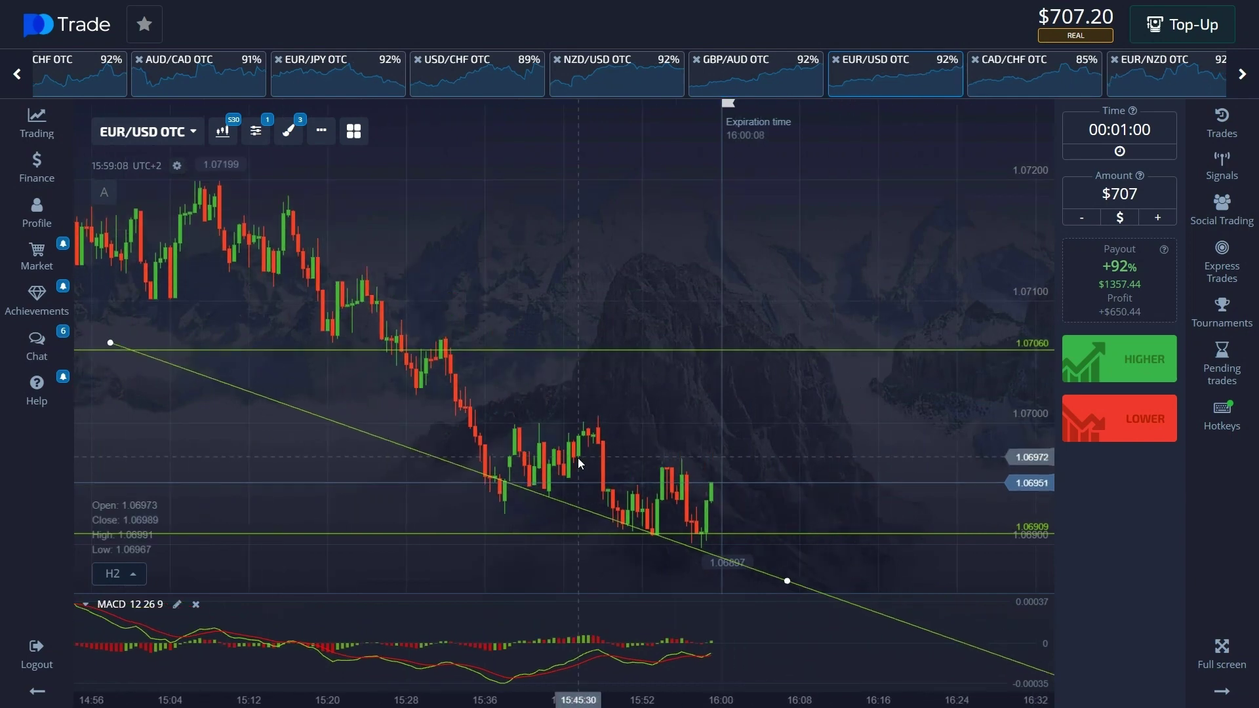
left_click(996, 96)
left_click(1157, 76)
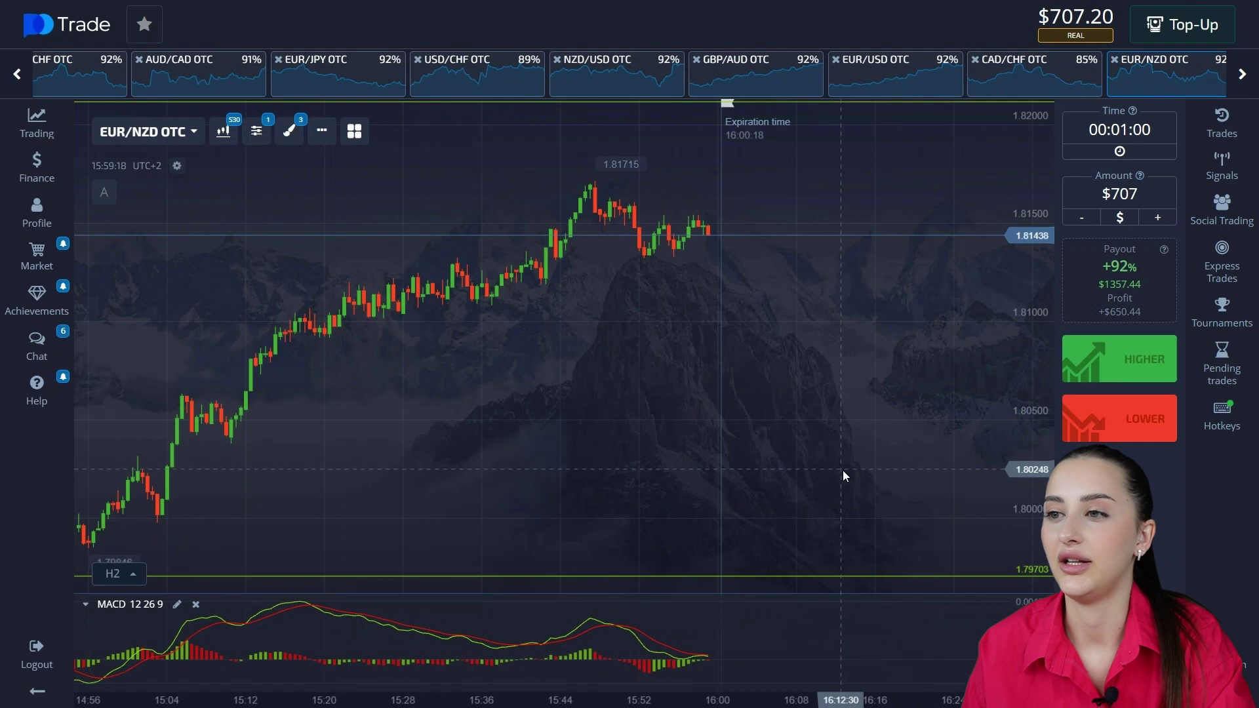
Step: Zoom in and fit an ascending ray along the rising lows of EUR/NZD OTC
scroll(560, 199, "up", 1)
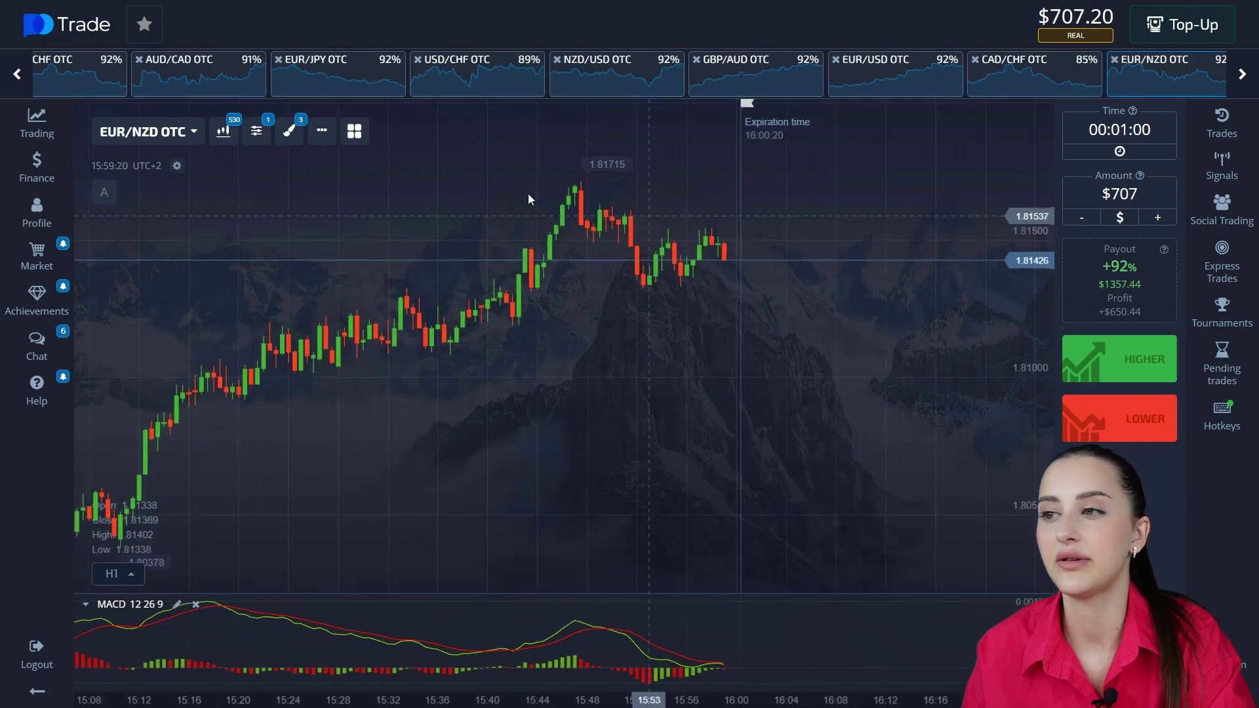
left_click(288, 131)
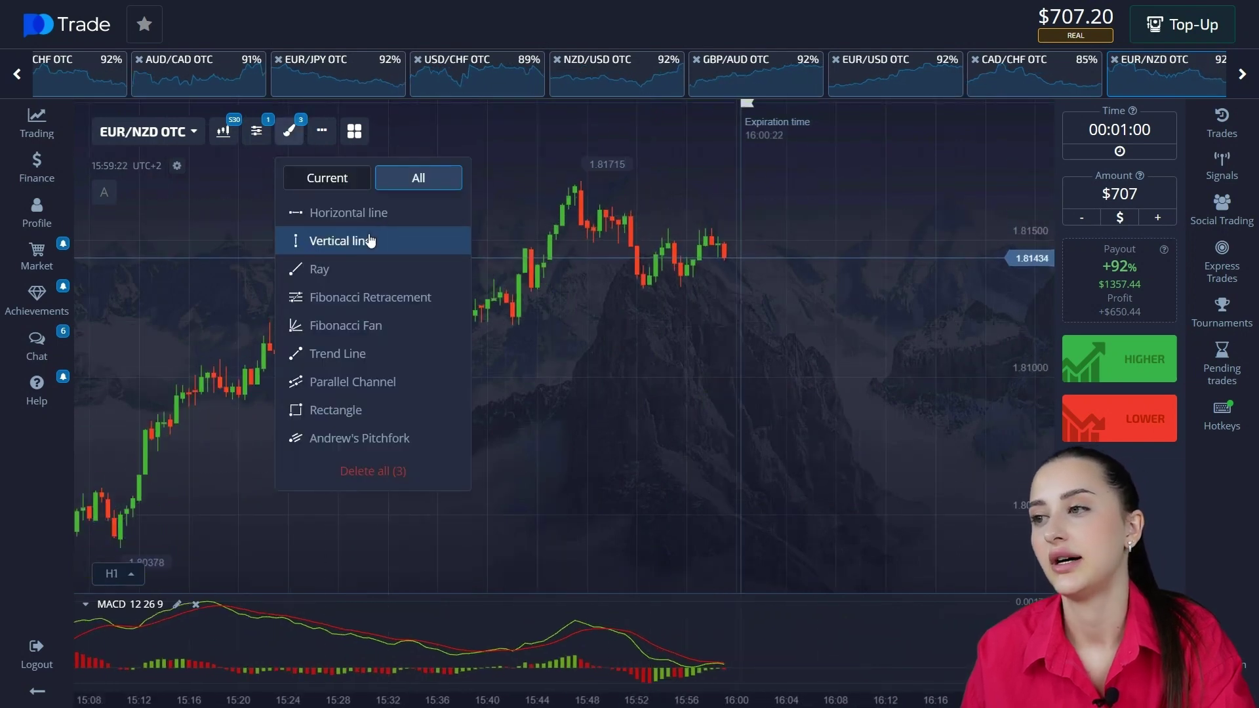
left_click(346, 284)
left_click(267, 501)
left_click(857, 393)
left_click_drag(765, 426, 348, 384)
left_click_drag(524, 354, 835, 244)
left_click(799, 375)
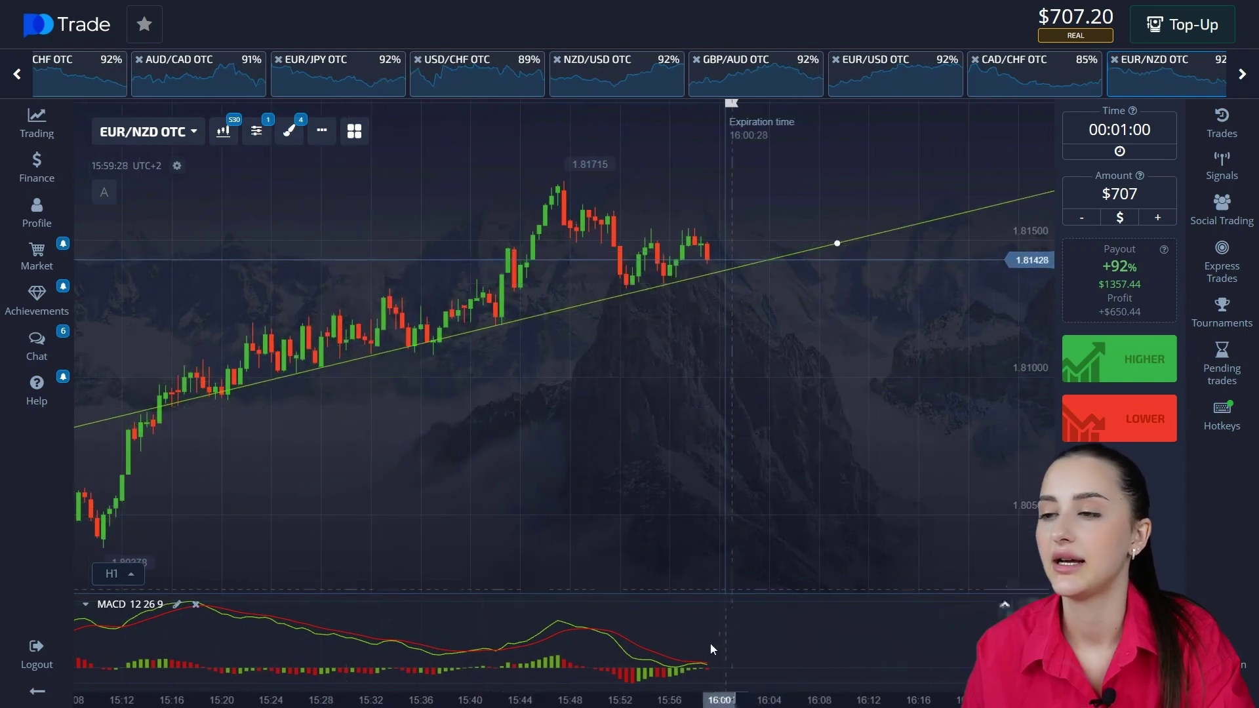
scroll(709, 658, "up", 3)
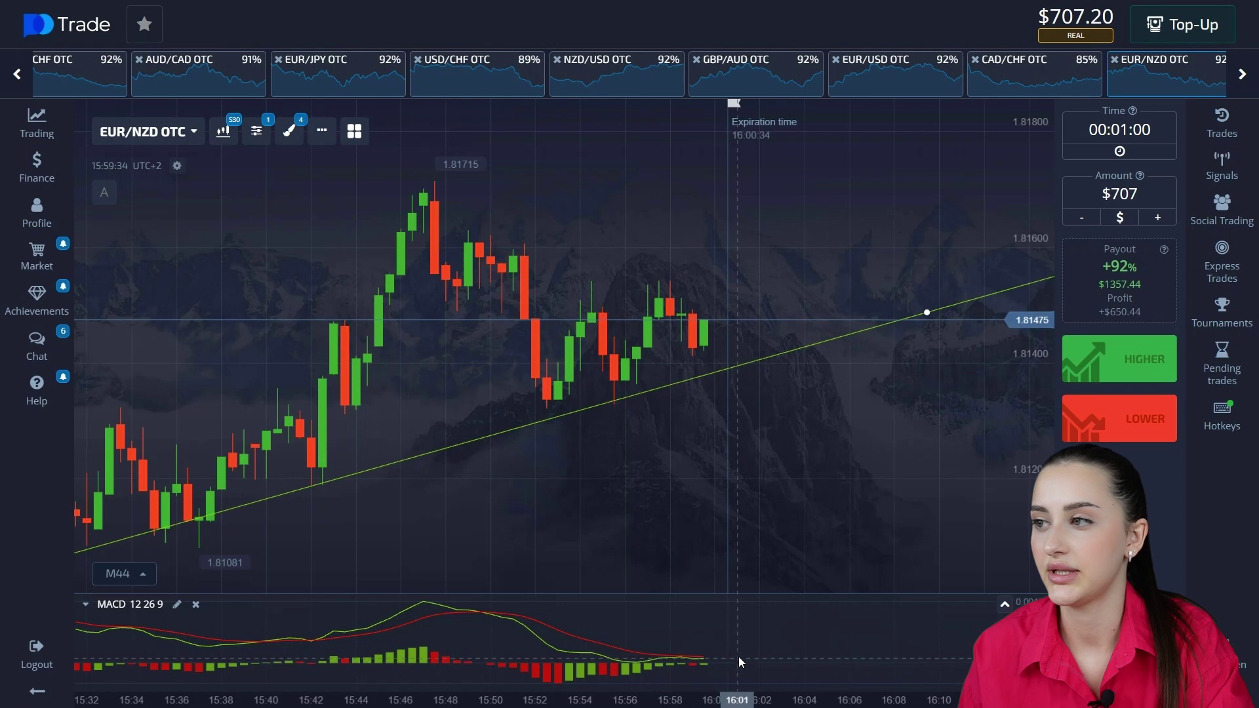
left_click(1103, 361)
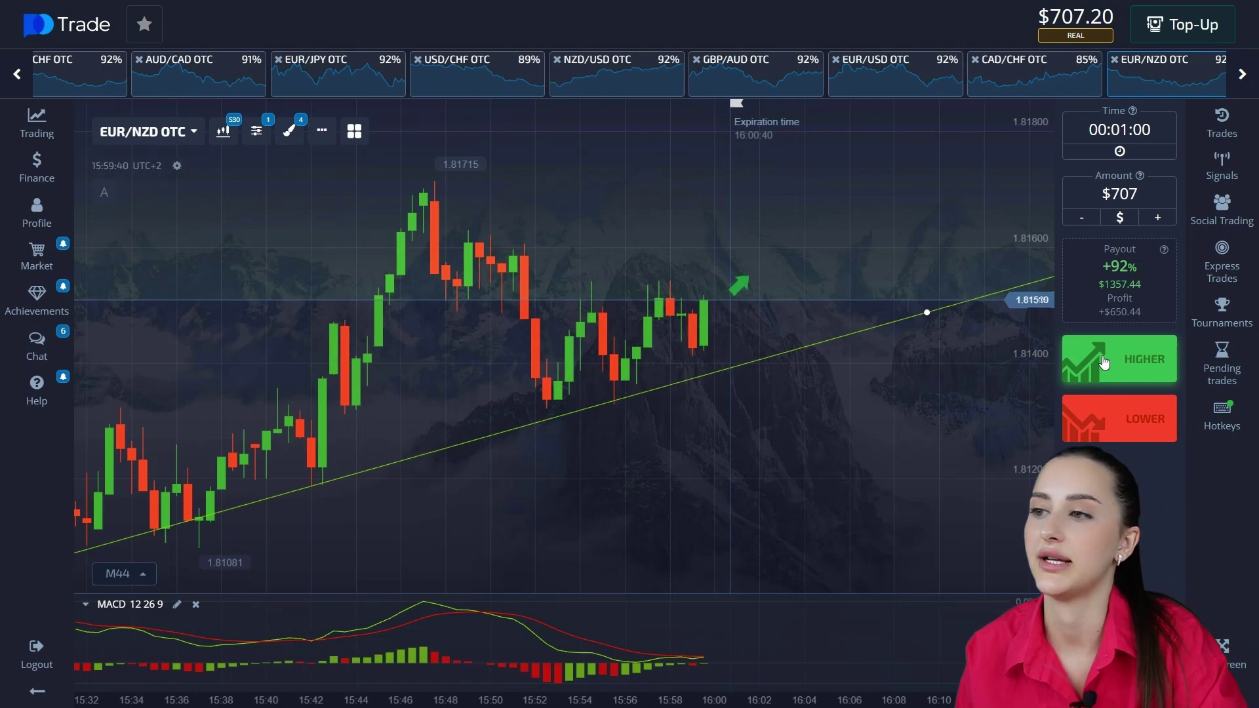
Step: Place a $707 Higher trade on EUR/NZD OTC and let it win, reaching a $1357.64 balance
left_click(1104, 362)
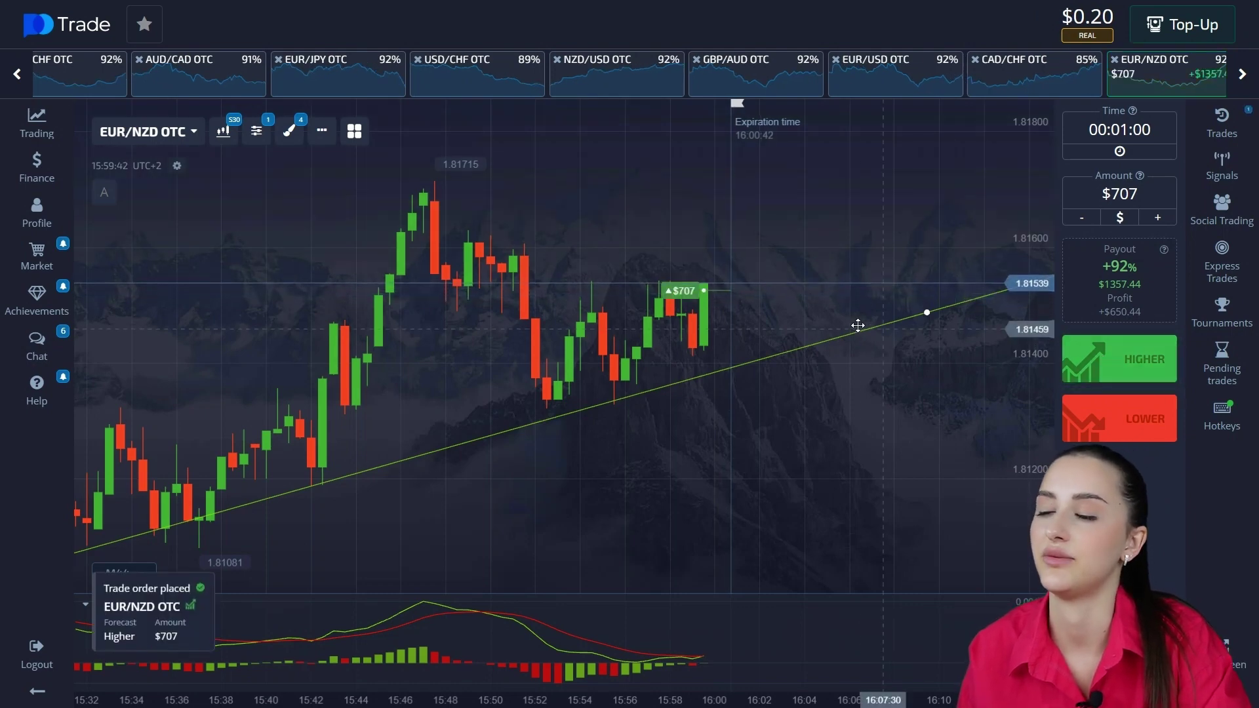
scroll(818, 322, "up", 2)
scroll(816, 317, "up", 1)
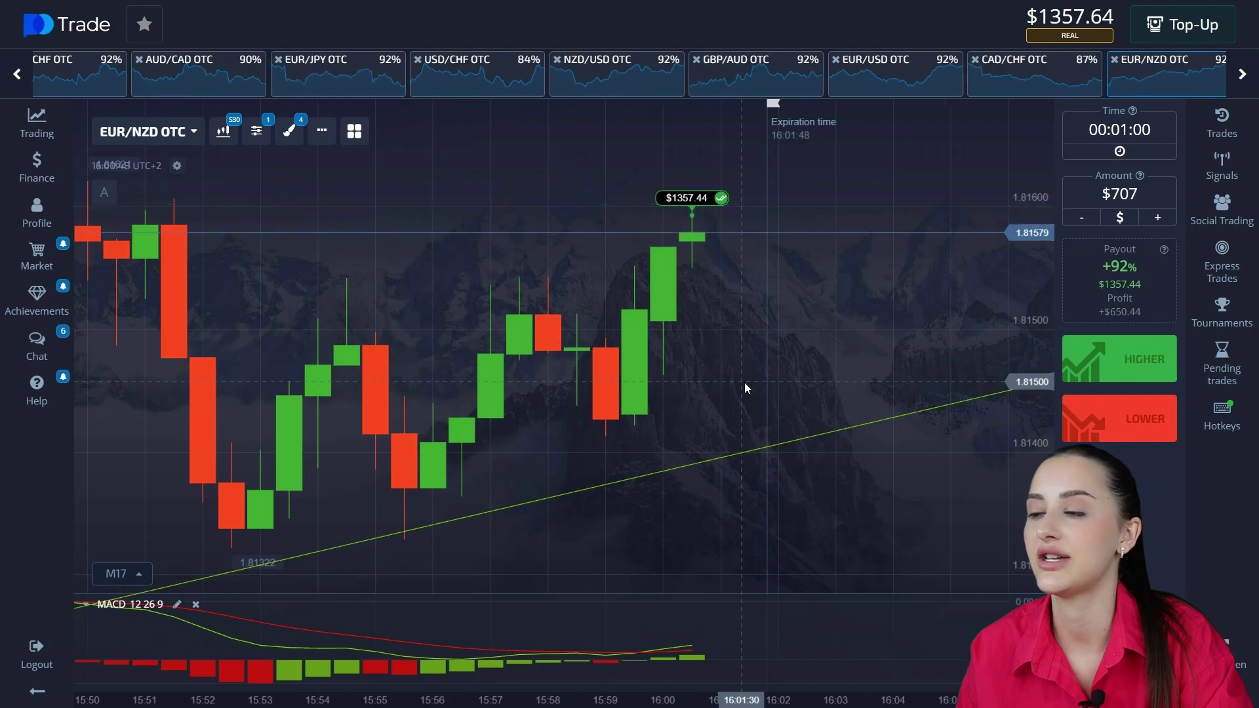
scroll(726, 368, "down", 3)
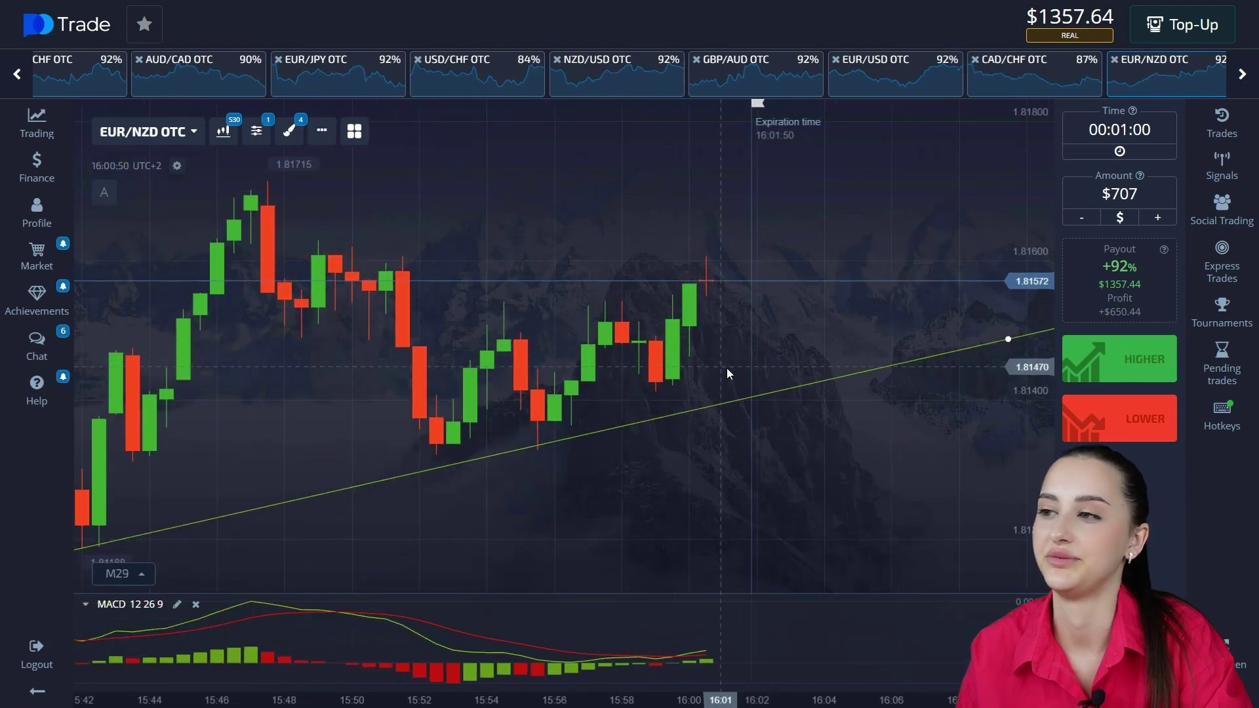
left_click(1167, 200)
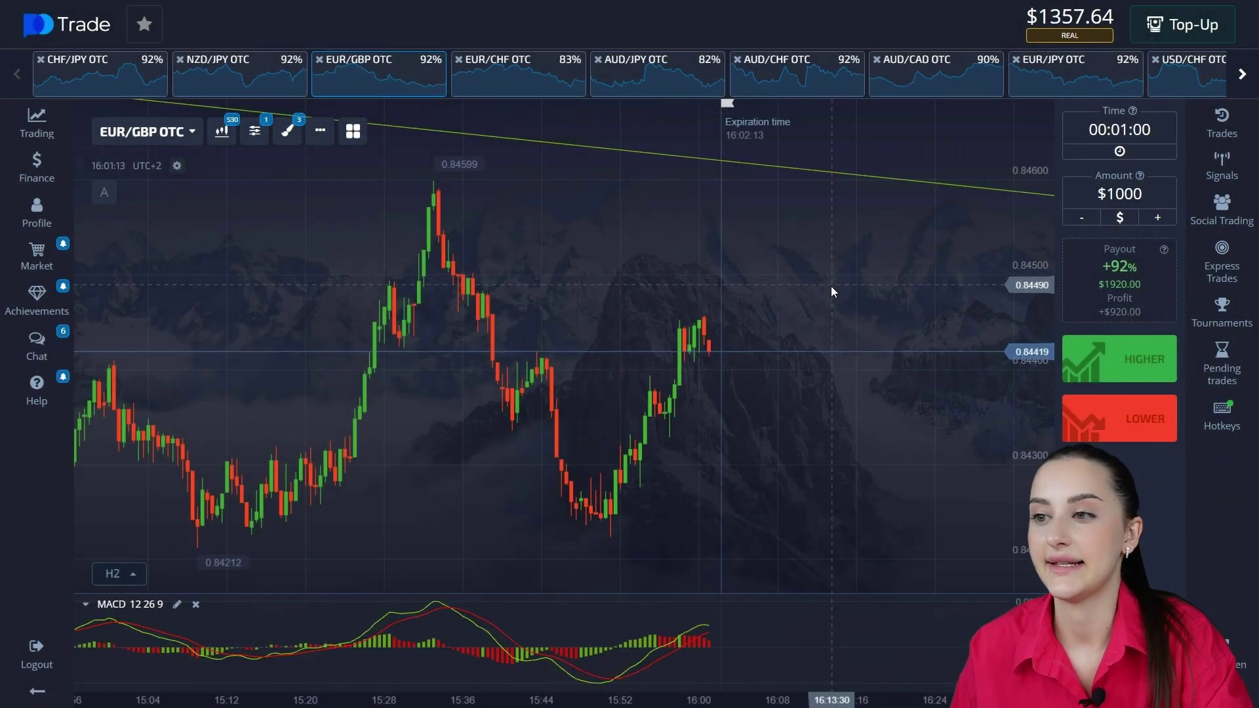
Step: Draw a horizontal resistance line at 0.84454 on the EUR/GBP OTC chart
left_click(291, 131)
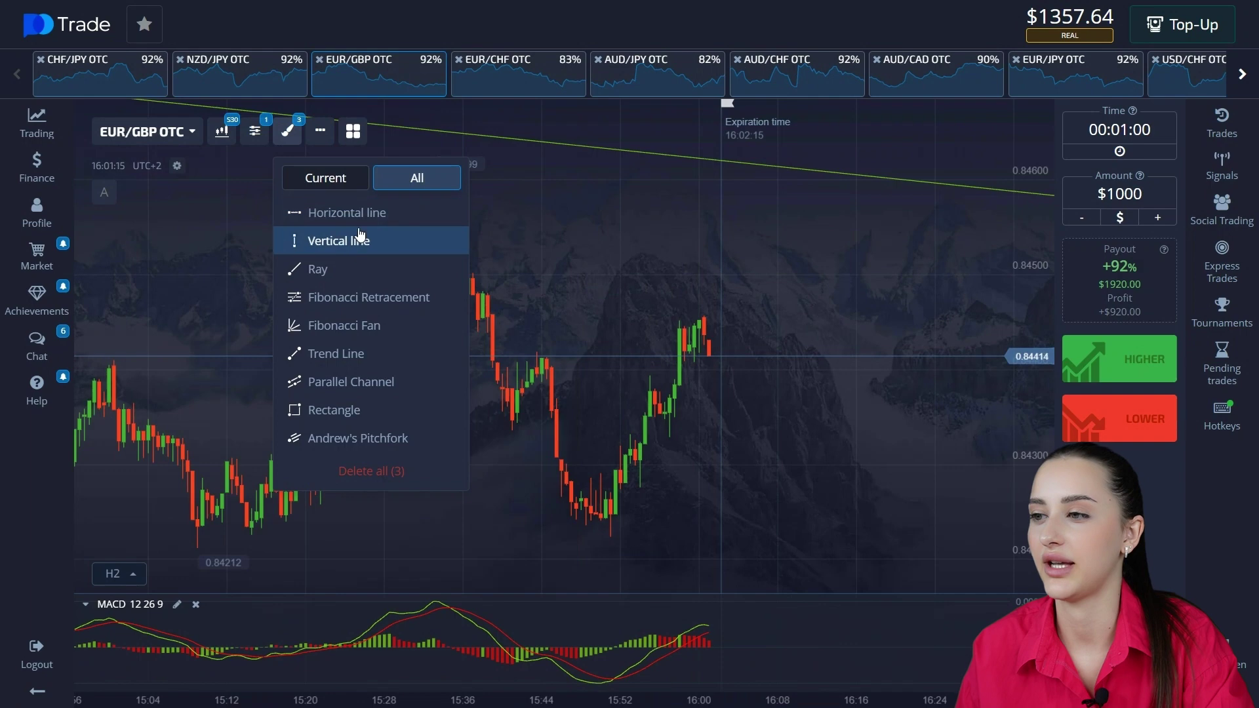
left_click(308, 210)
left_click(565, 365)
left_click_drag(565, 361, 668, 321)
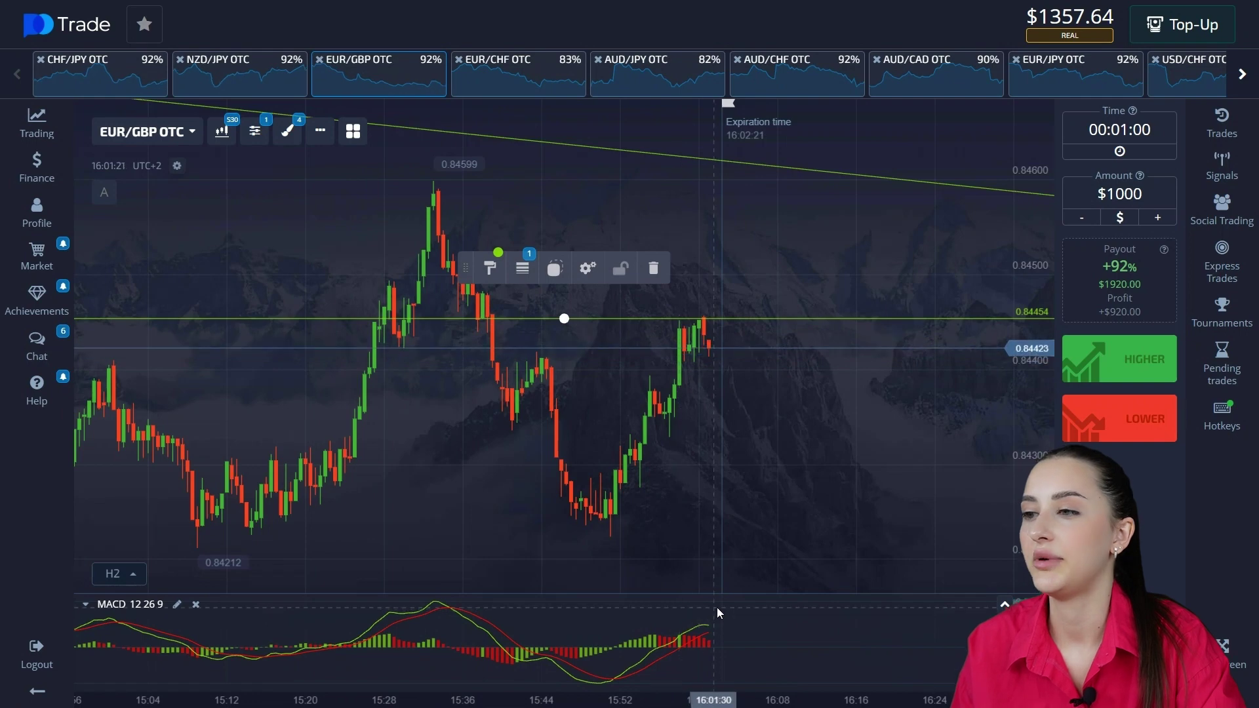
Step: Preview a Lower trade on EUR/GBP OTC with the $1000 stake
scroll(722, 607, "up", 2)
left_click(1110, 436)
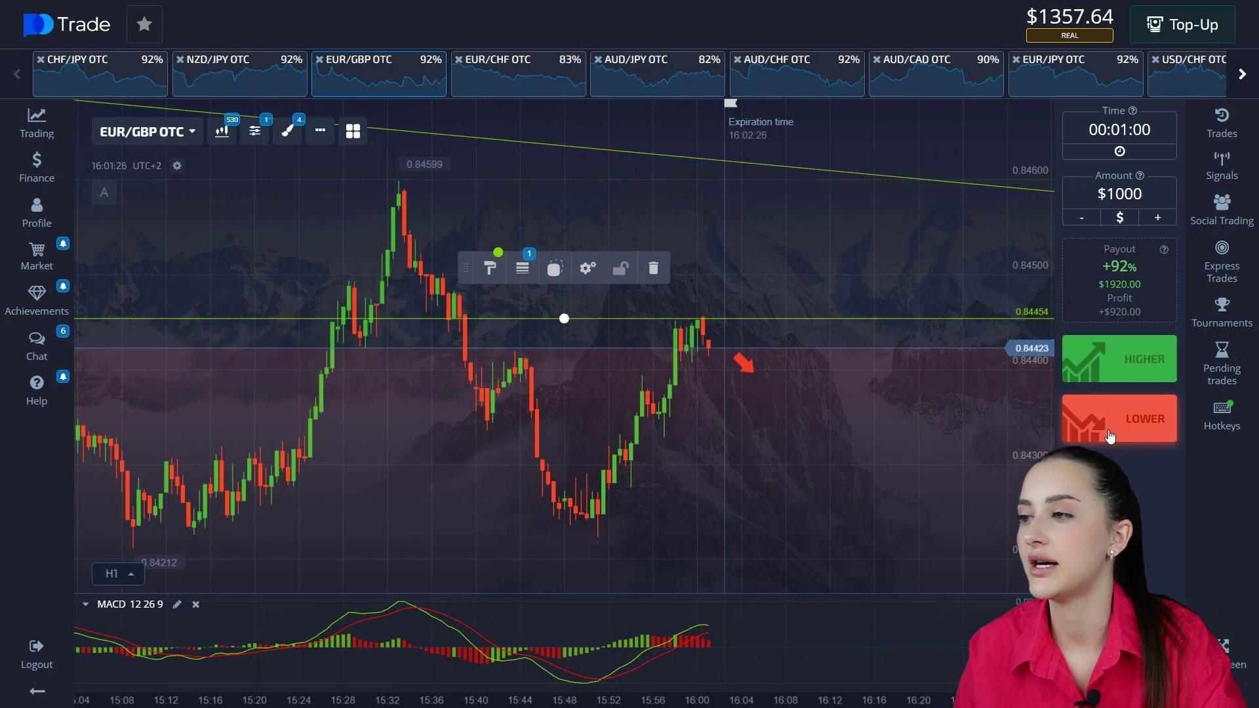
scroll(805, 368, "up", 1)
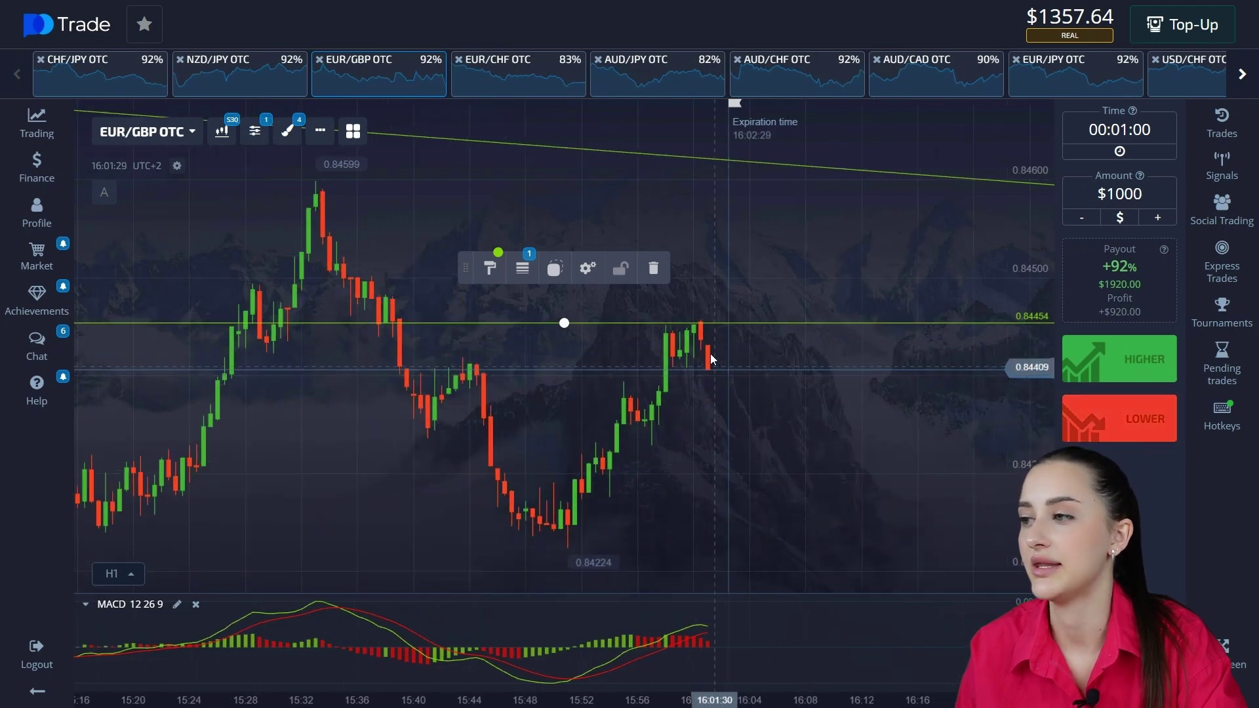
Step: Place a $1000 Lower trade on EUR/GBP OTC, winning $920 for a $2277.64 balance
left_click(1114, 423)
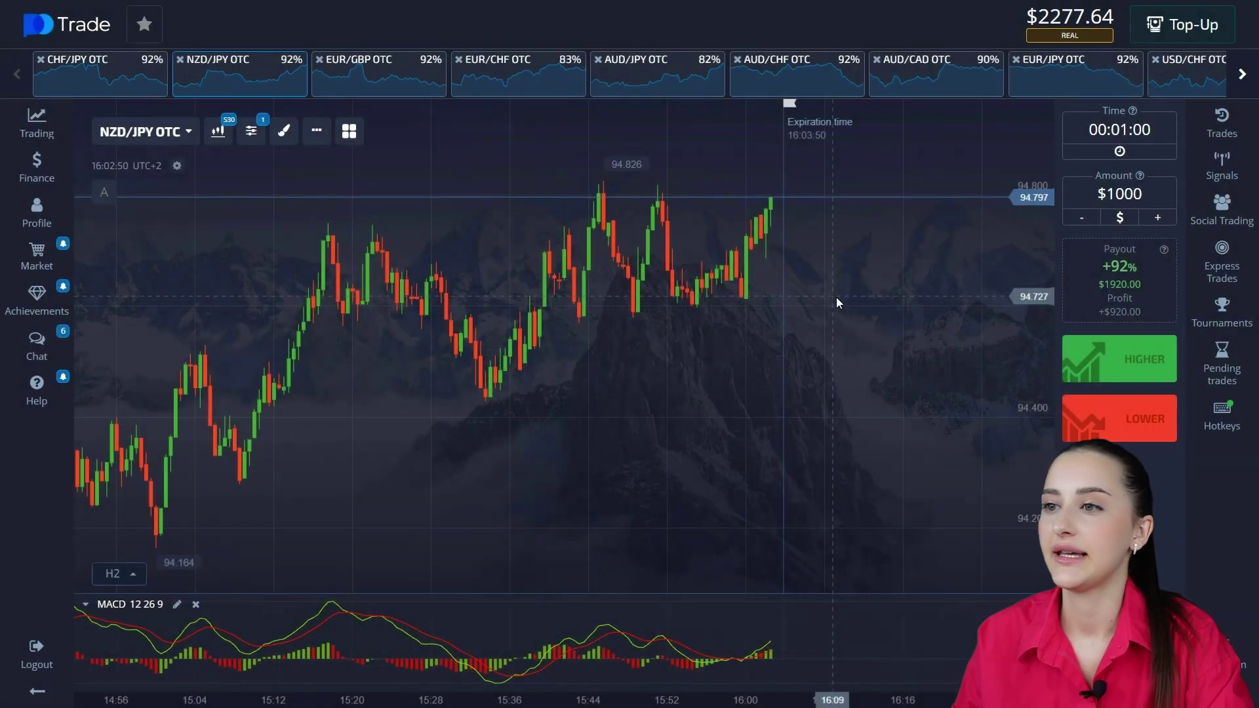
left_click(283, 131)
Step: Draw a horizontal line at 94.798 along the NZD/JPY OTC highs
left_click(320, 187)
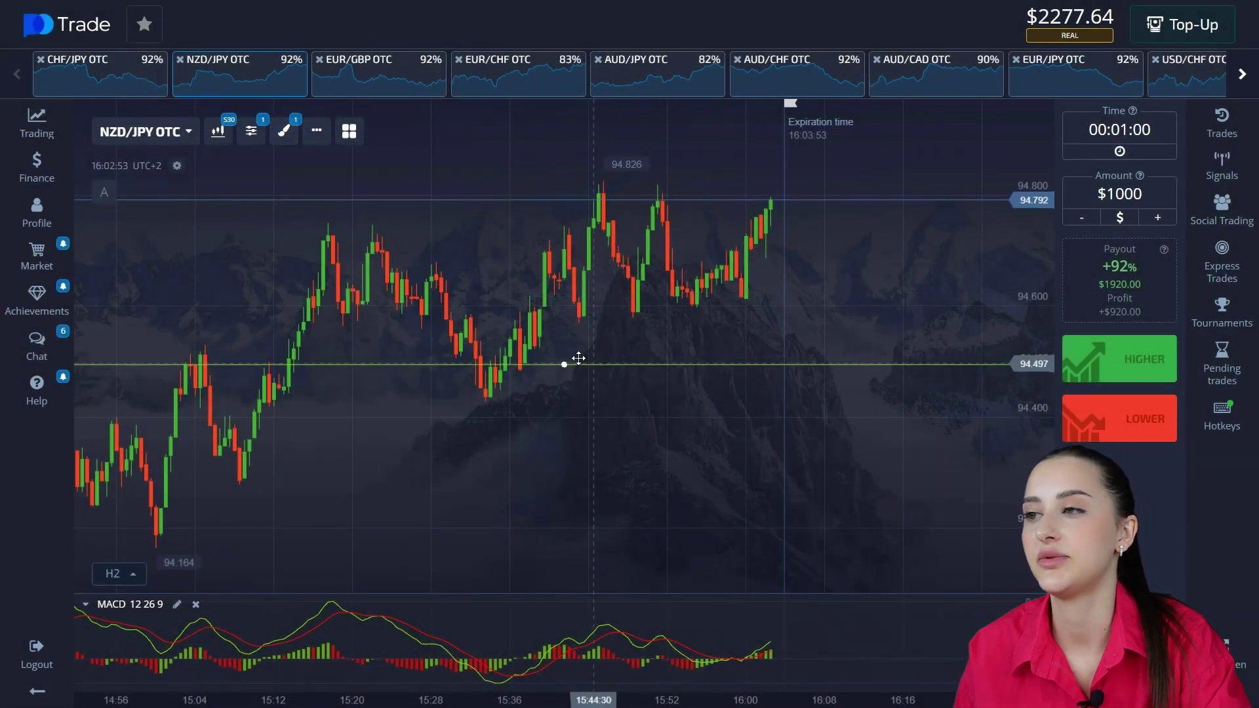
left_click(564, 202)
left_click_drag(788, 196, 788, 196)
left_click(825, 317)
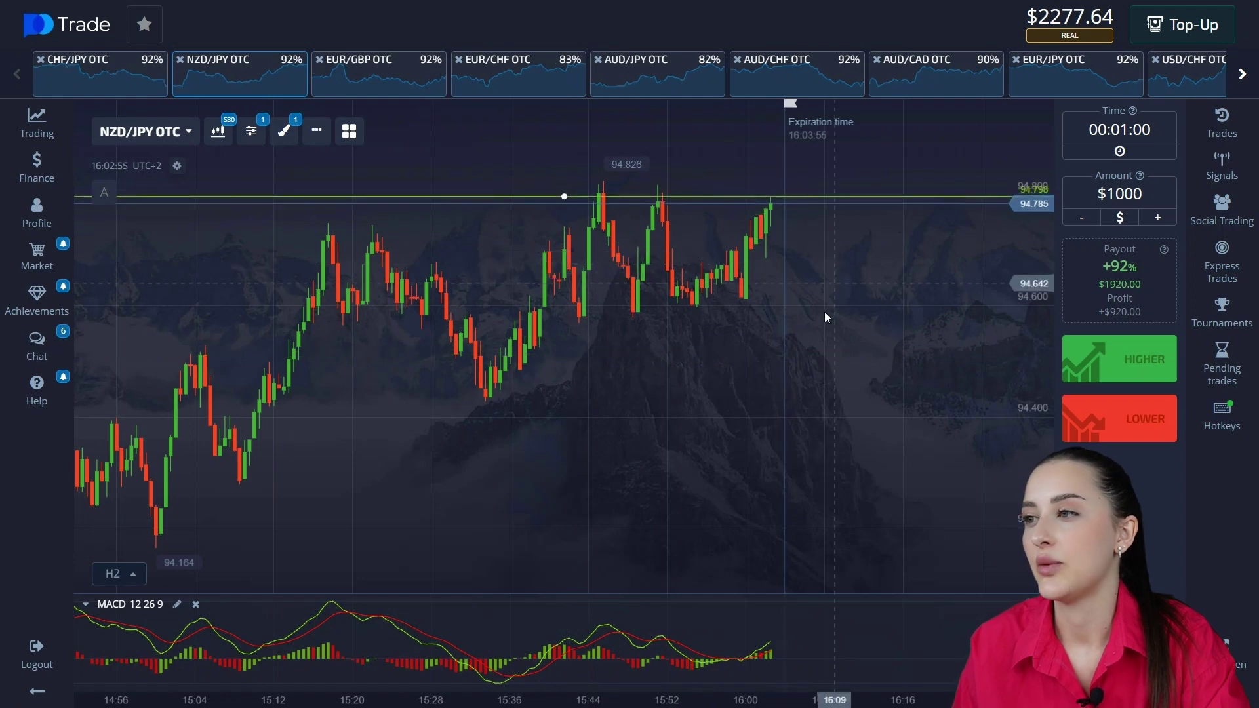
Step: Place a $1000 Higher trade on NZD/JPY OTC, leaving a $1277.64 balance
scroll(772, 261, "up", 2)
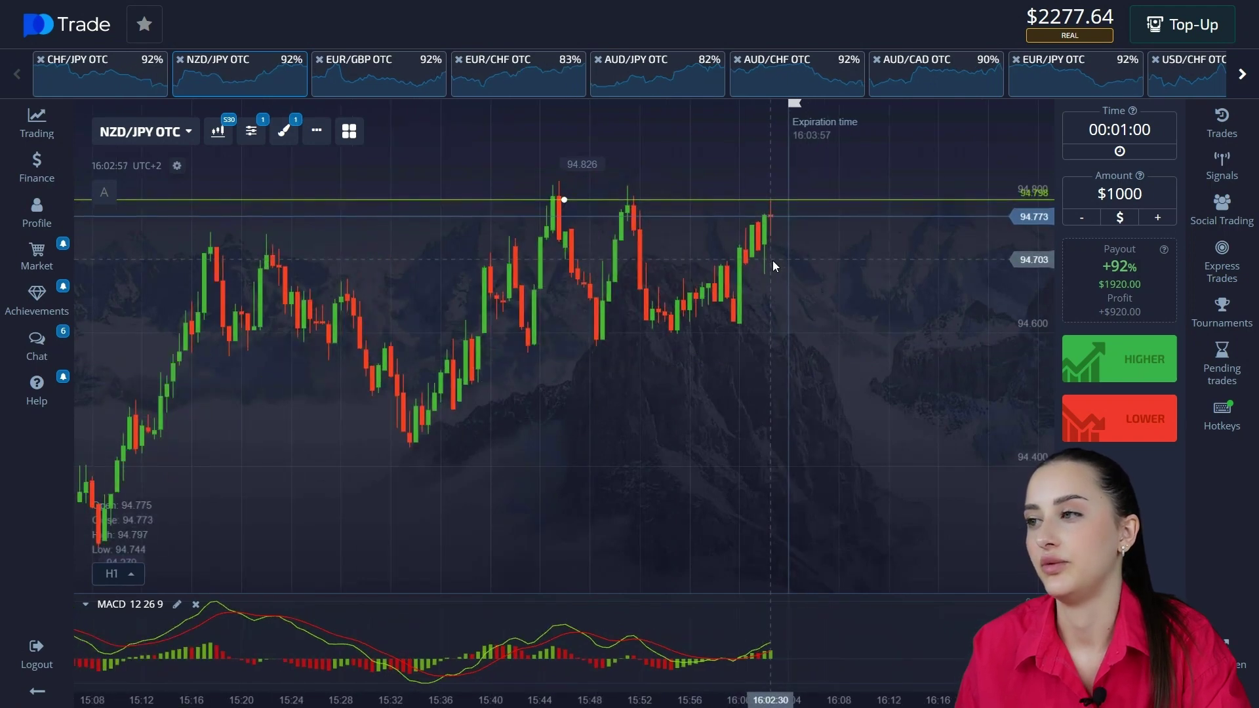
scroll(747, 331, "up", 1)
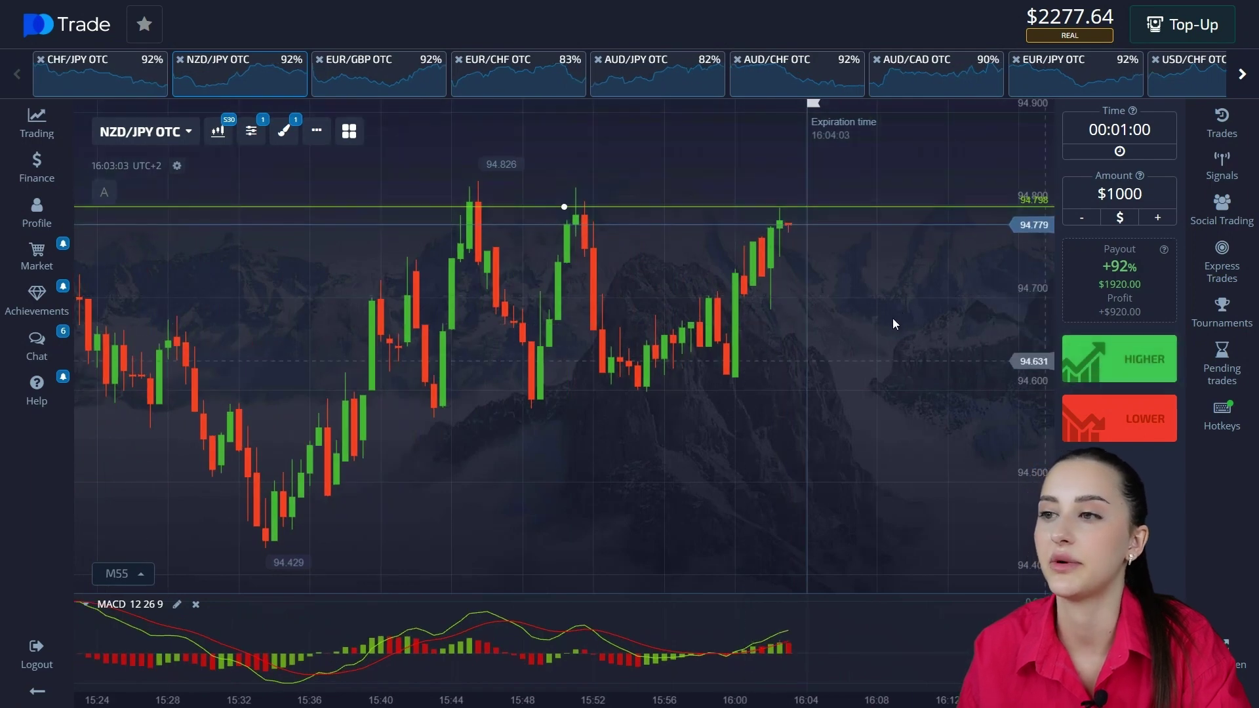
left_click_drag(891, 318, 807, 254)
left_click(1108, 364)
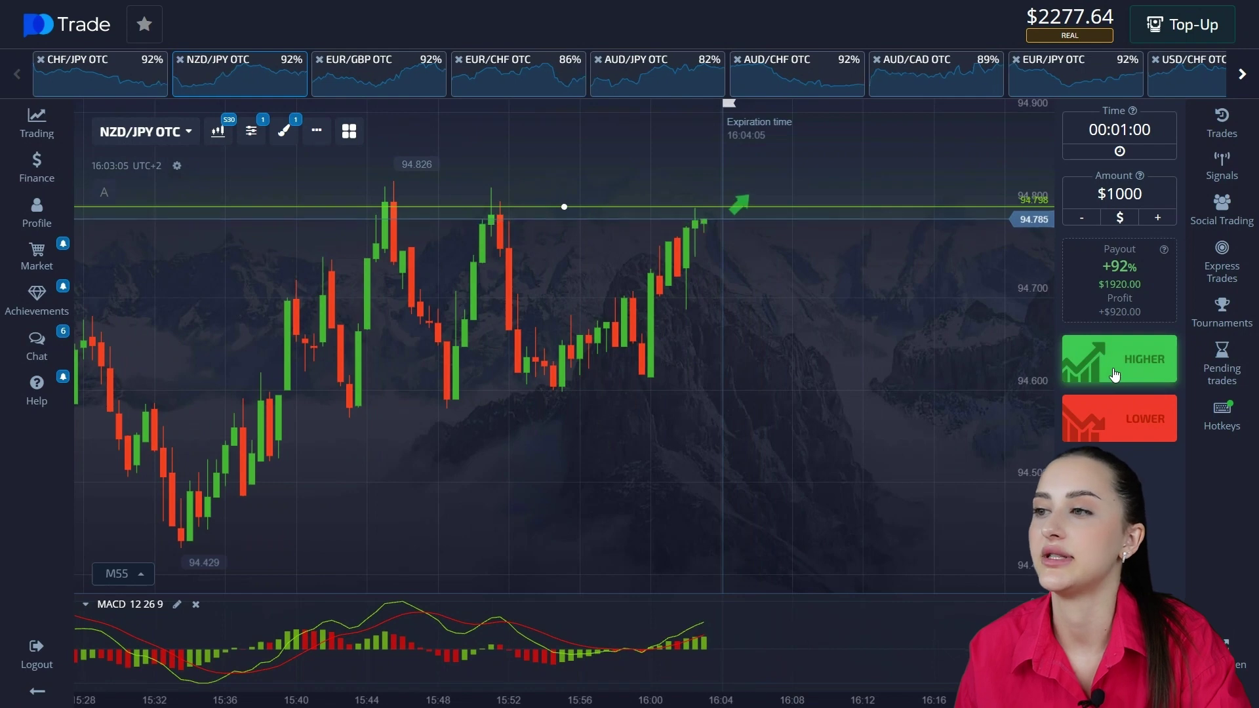
left_click(1114, 374)
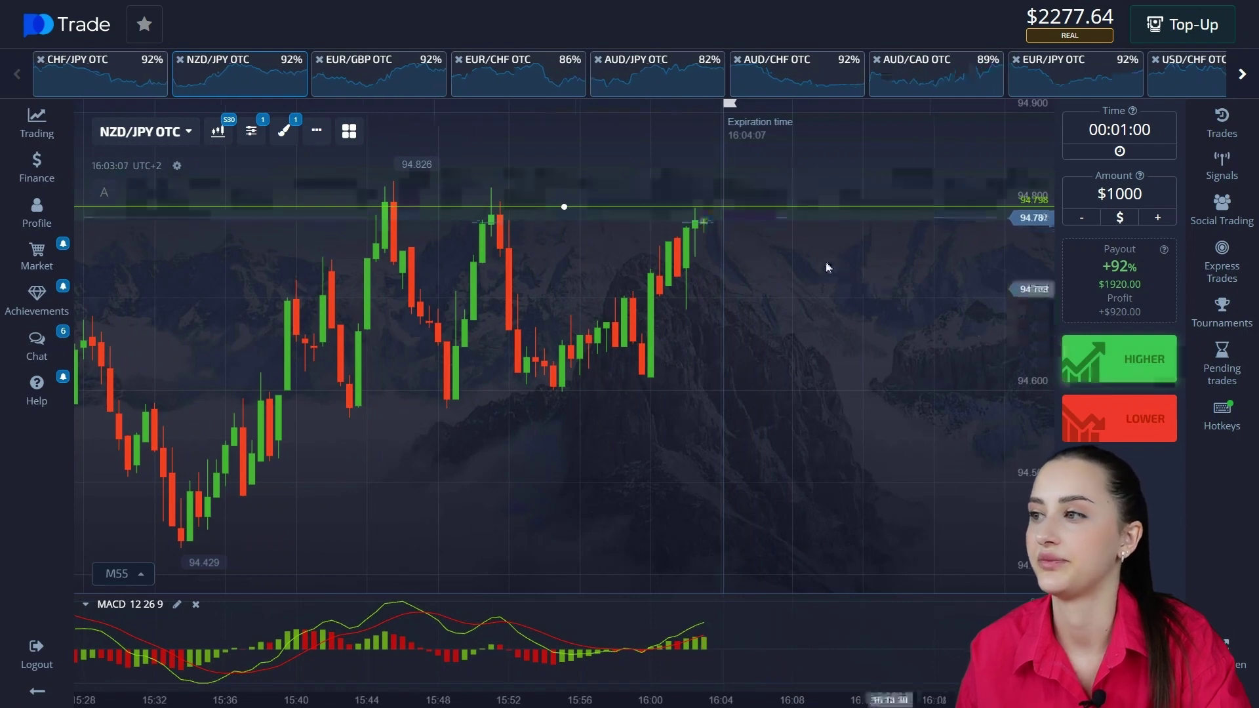
scroll(781, 234, "up", 3)
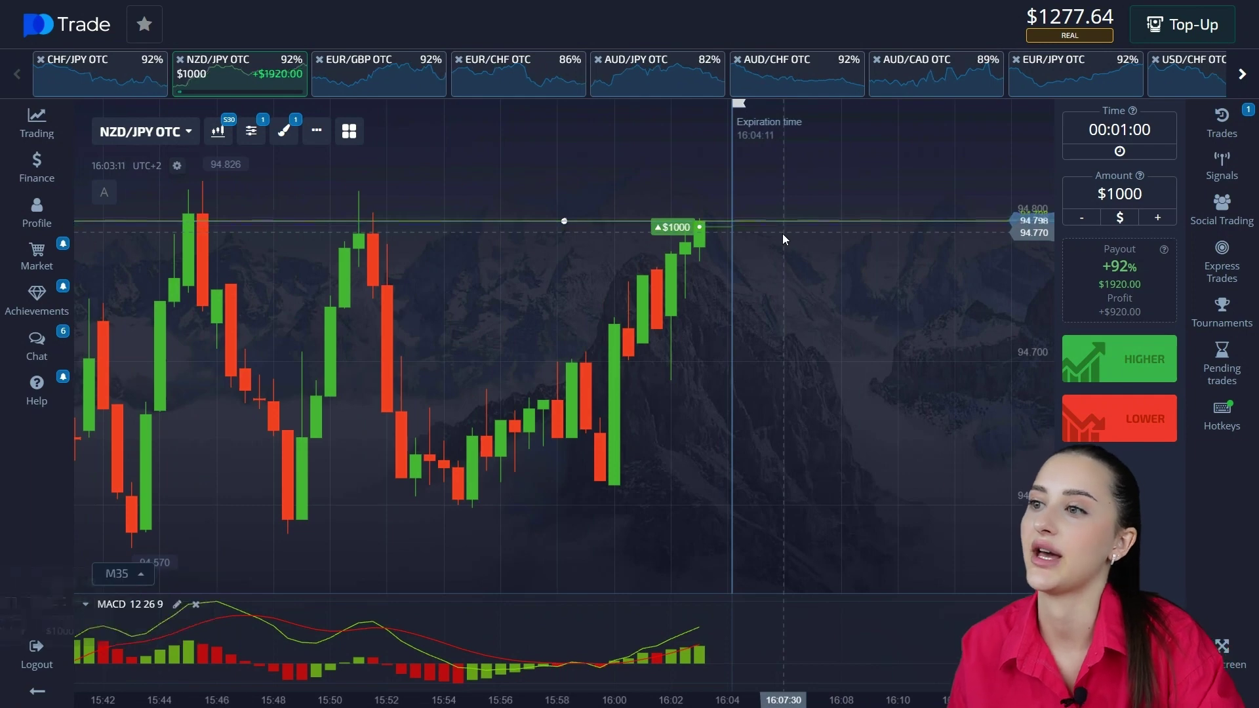